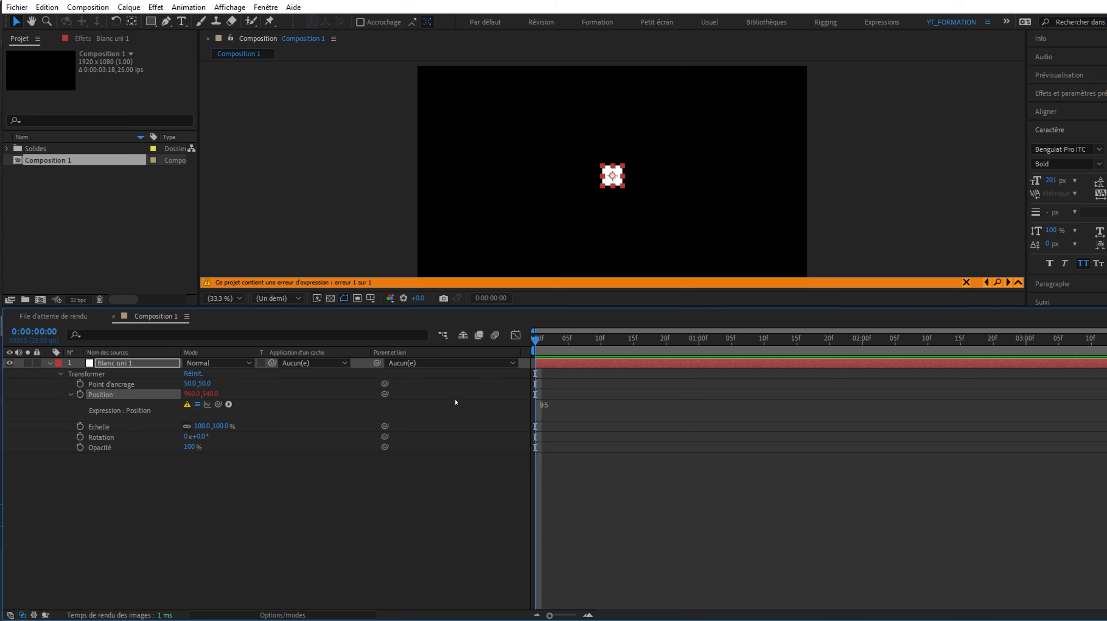
Replace the white solid's Position expression with x = 1000; y = 1000; [x,y] on three lines
click(609, 409)
key(BackSpace)
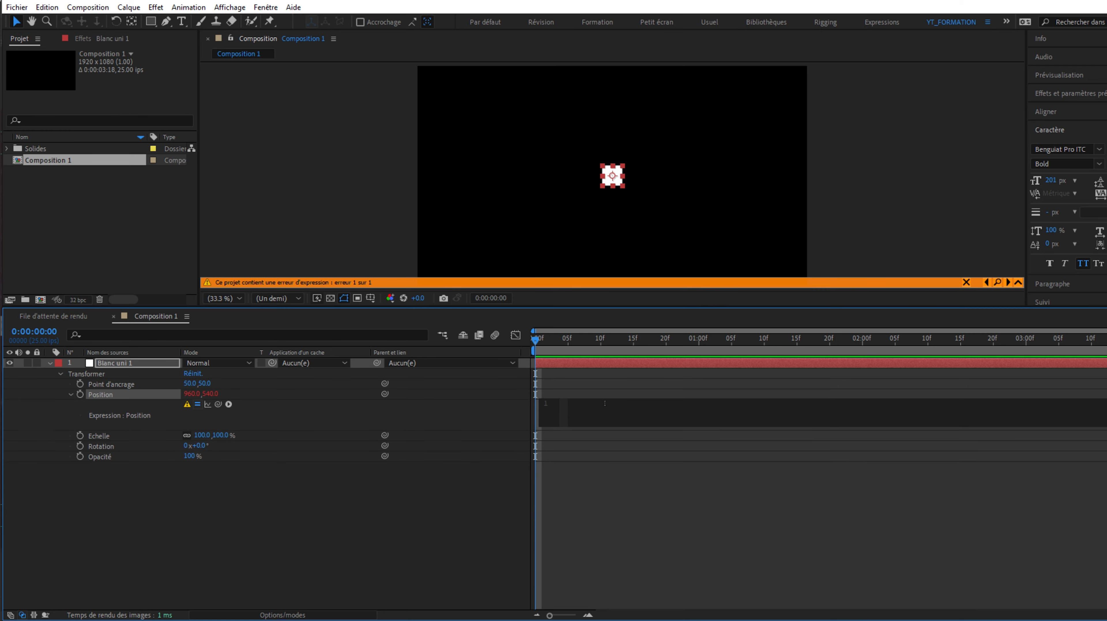
text(x = 1000;)
key(Return)
text(y = 1000)
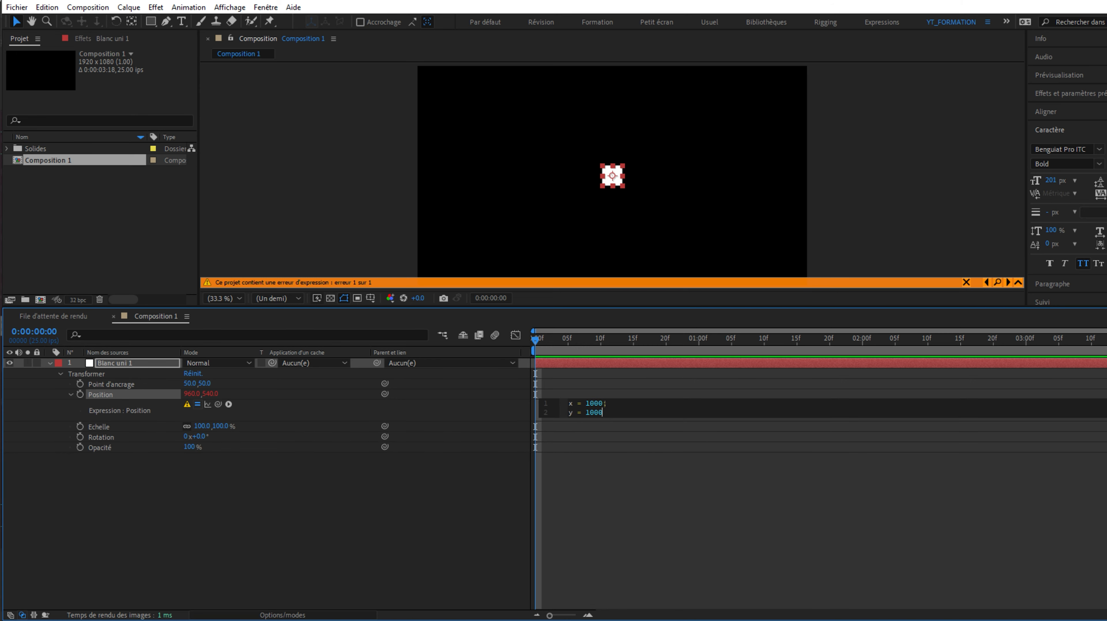
text(;)
key(Return)
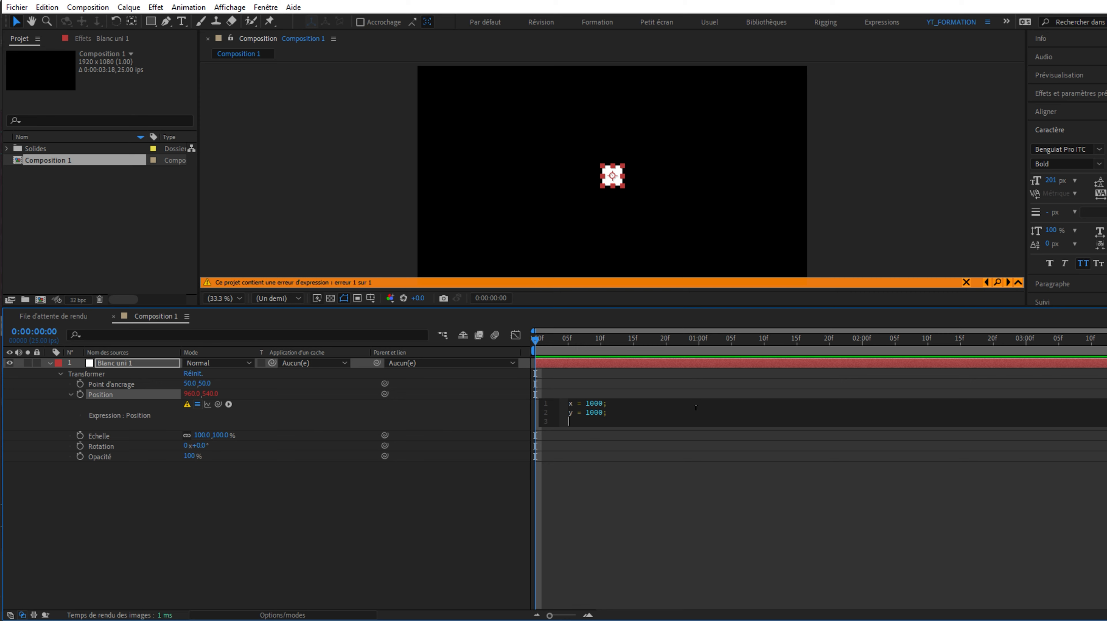
text([])
text(x,y)
key(KP_Enter)
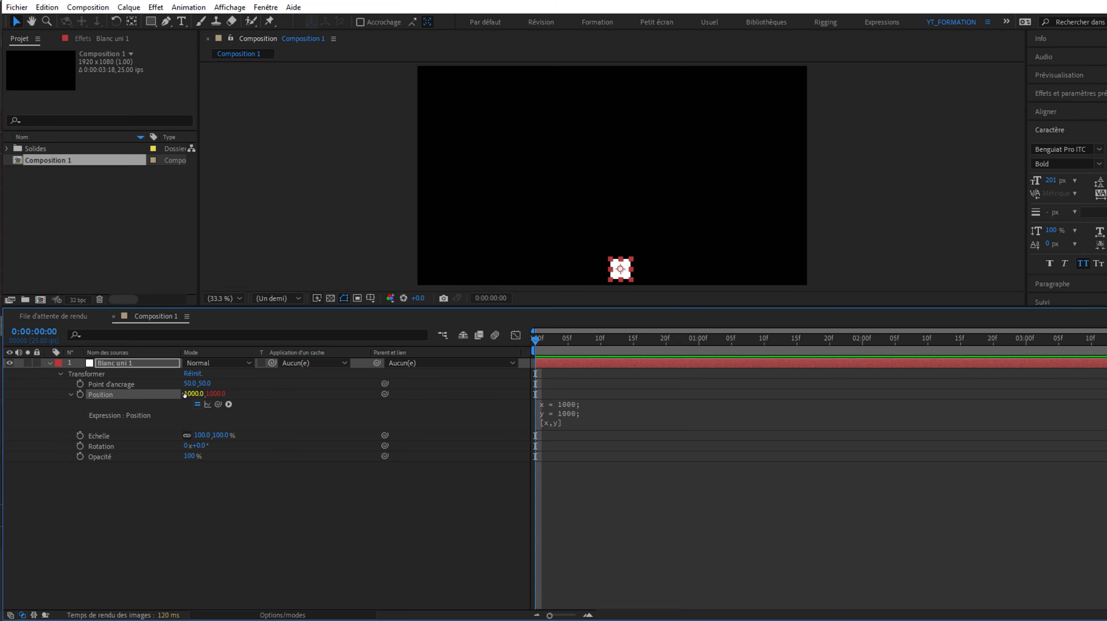
click(189, 431)
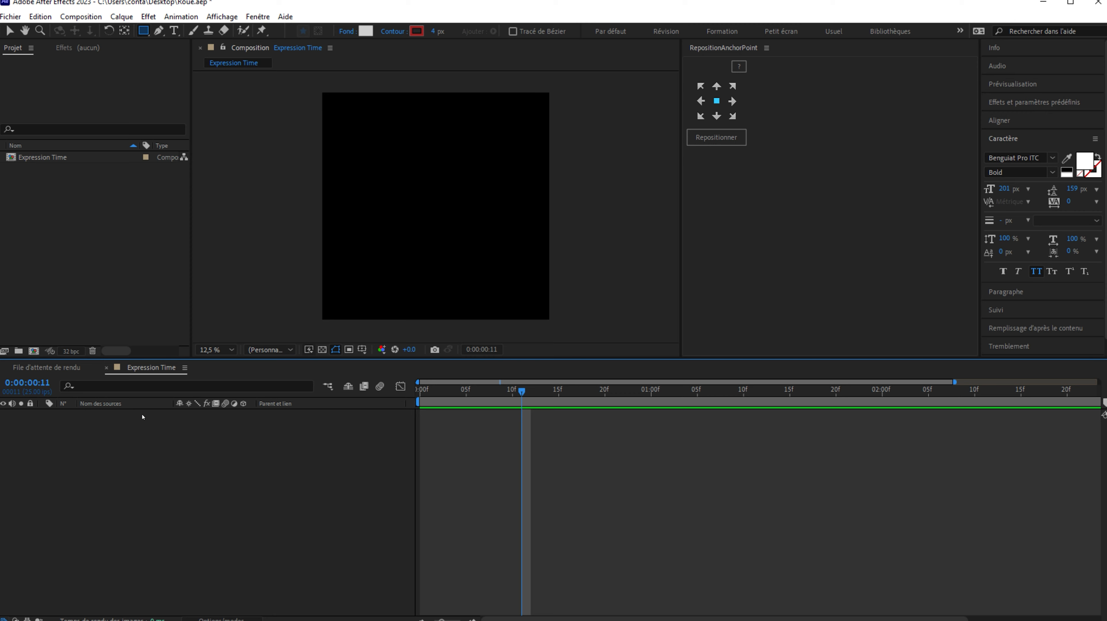
Move the current time to 0:00:01:15 and create a new shape layer in the Expression Time composition
drag(521, 394, 790, 391)
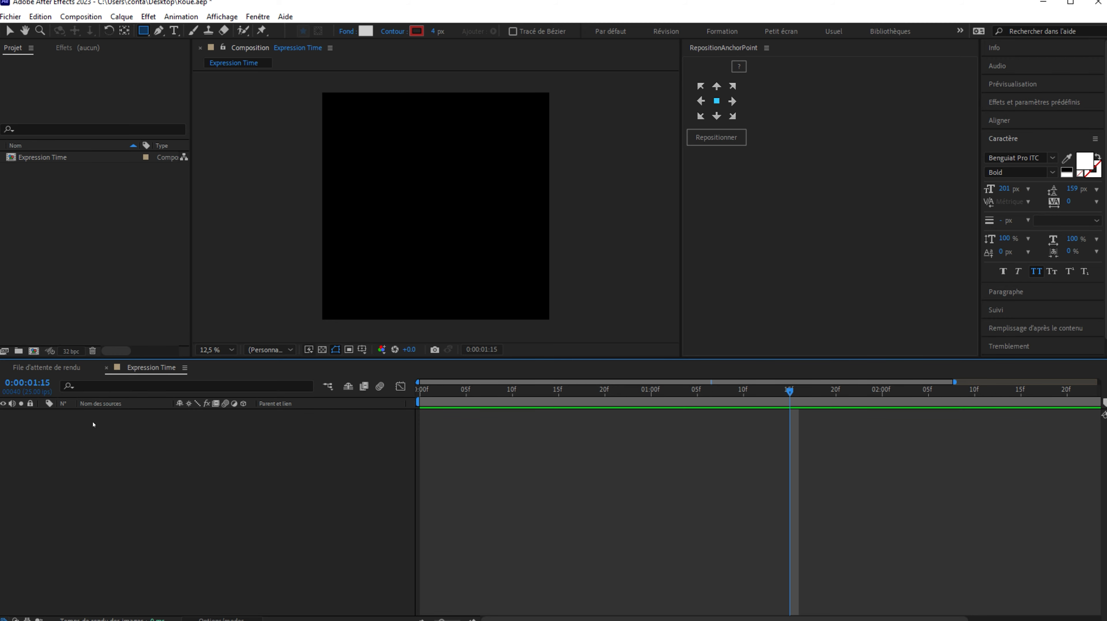
right_click(66, 480)
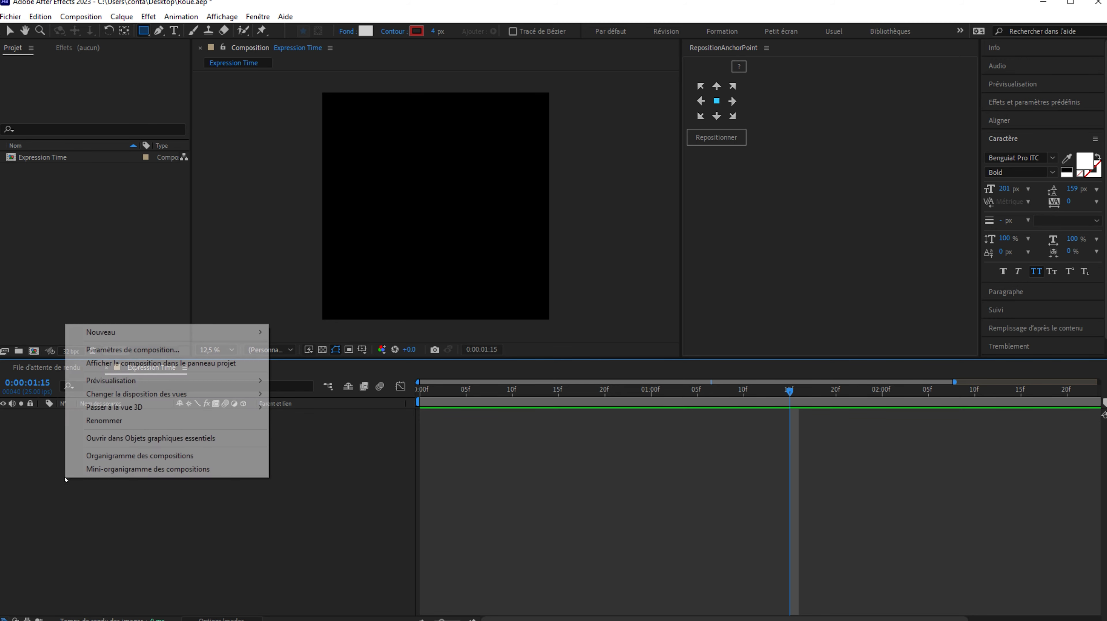
mouse_move(142, 334)
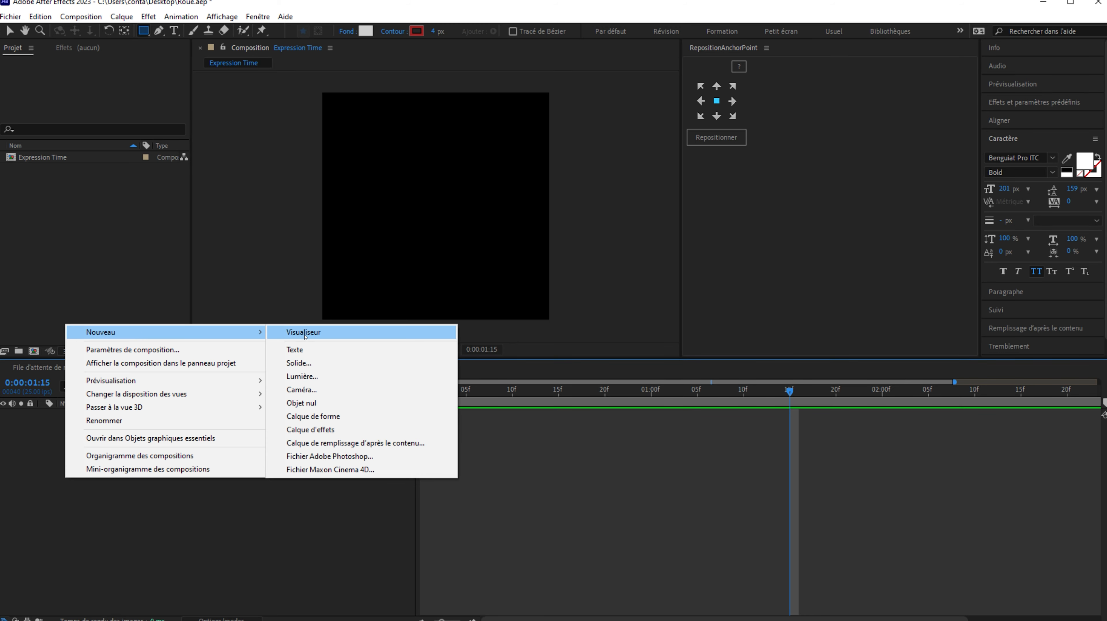
click(312, 417)
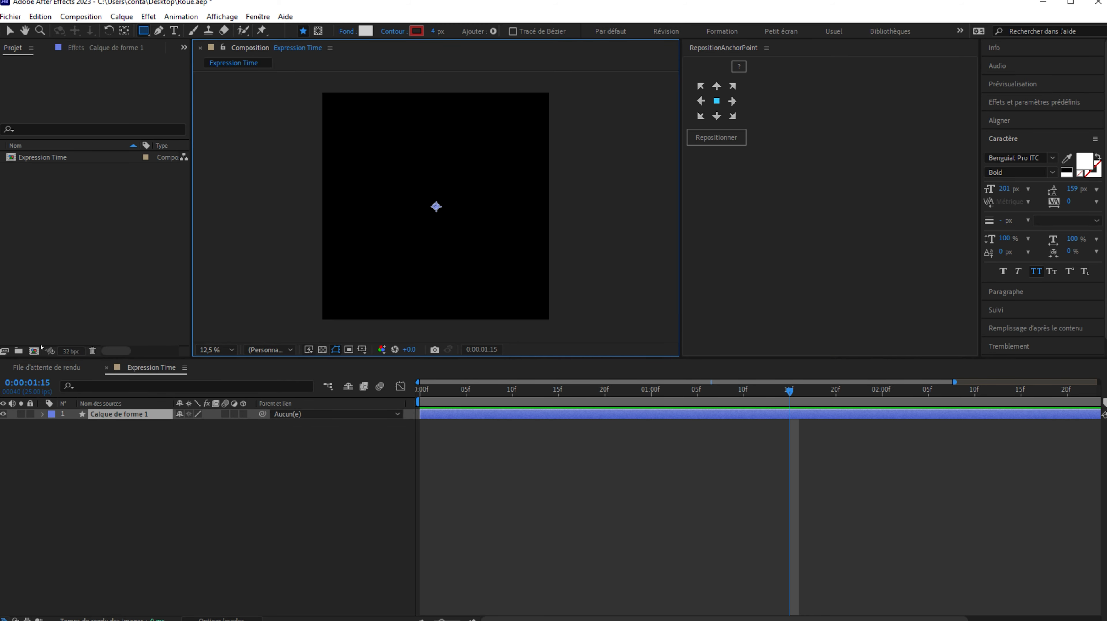
Add an ellipse path to the shape layer and size it to 1505 by 1505
click(130, 415)
click(42, 415)
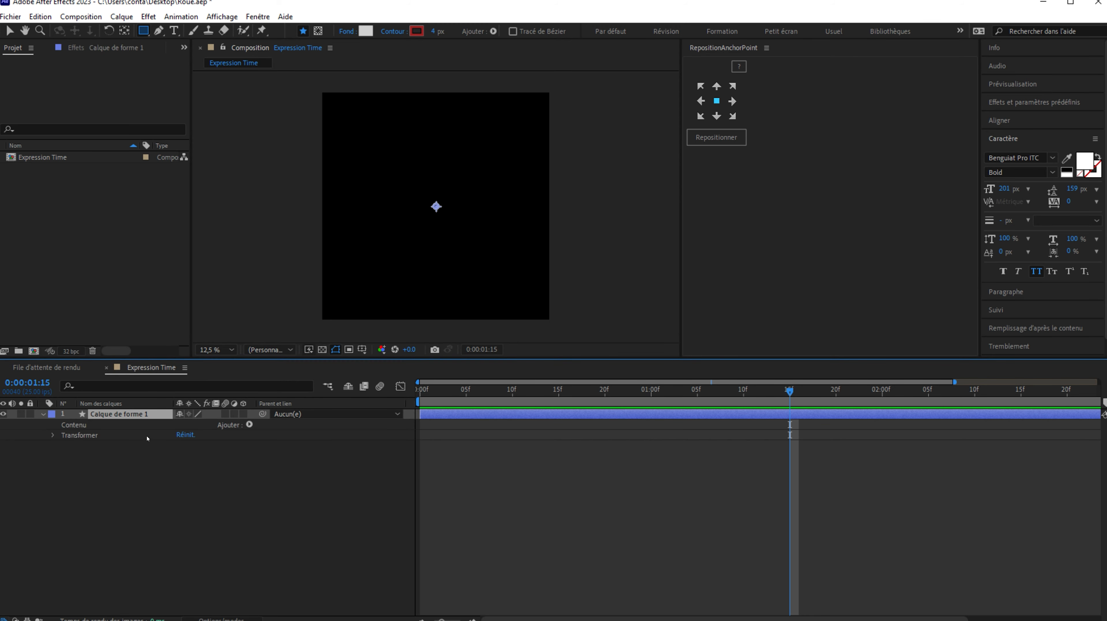
click(249, 424)
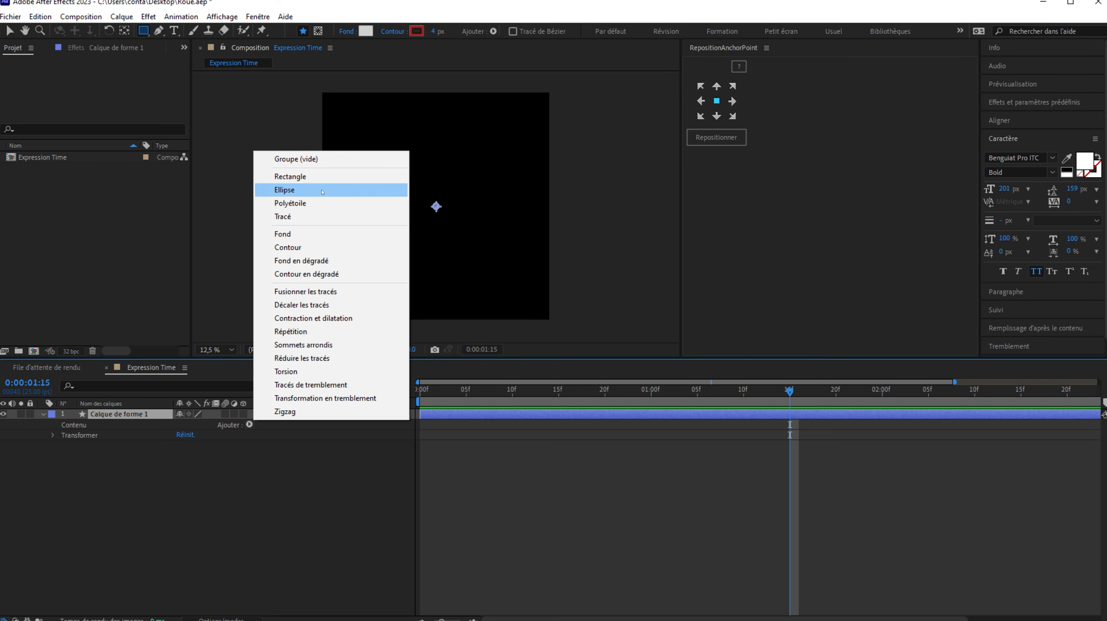
click(285, 190)
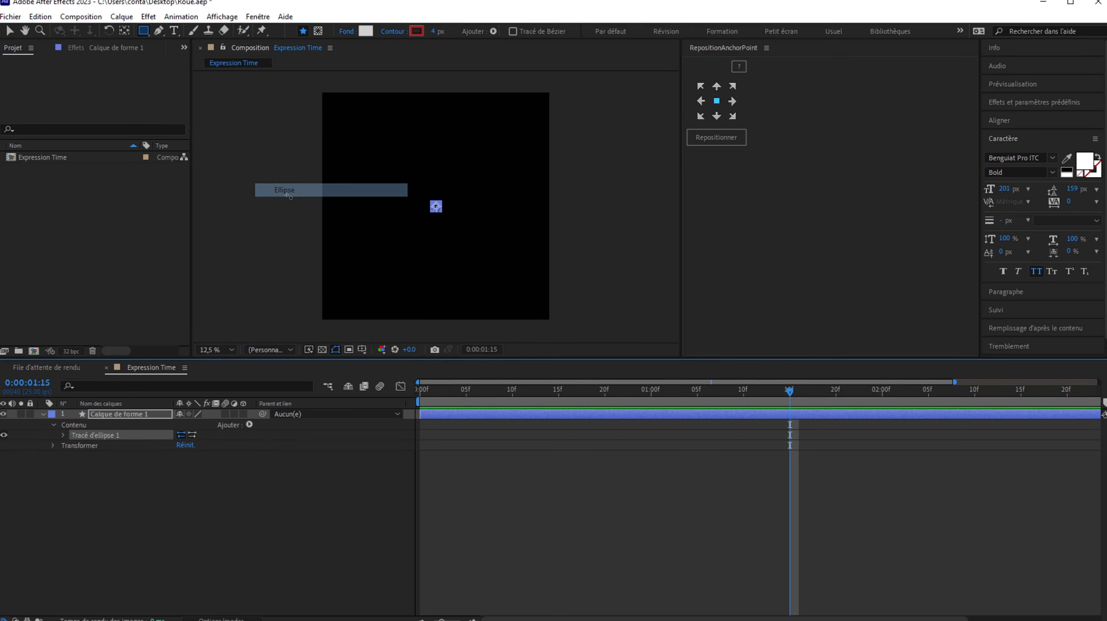
click(63, 435)
drag(193, 445, 1039, 424)
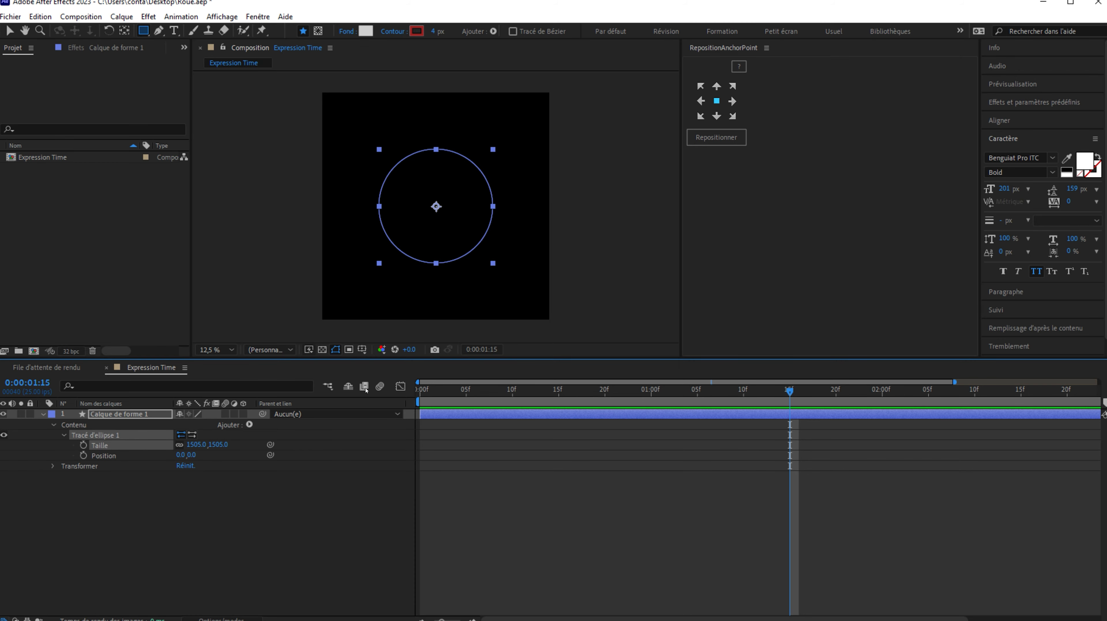
Add a stroke to the ellipse and set its width to 112 px
click(248, 425)
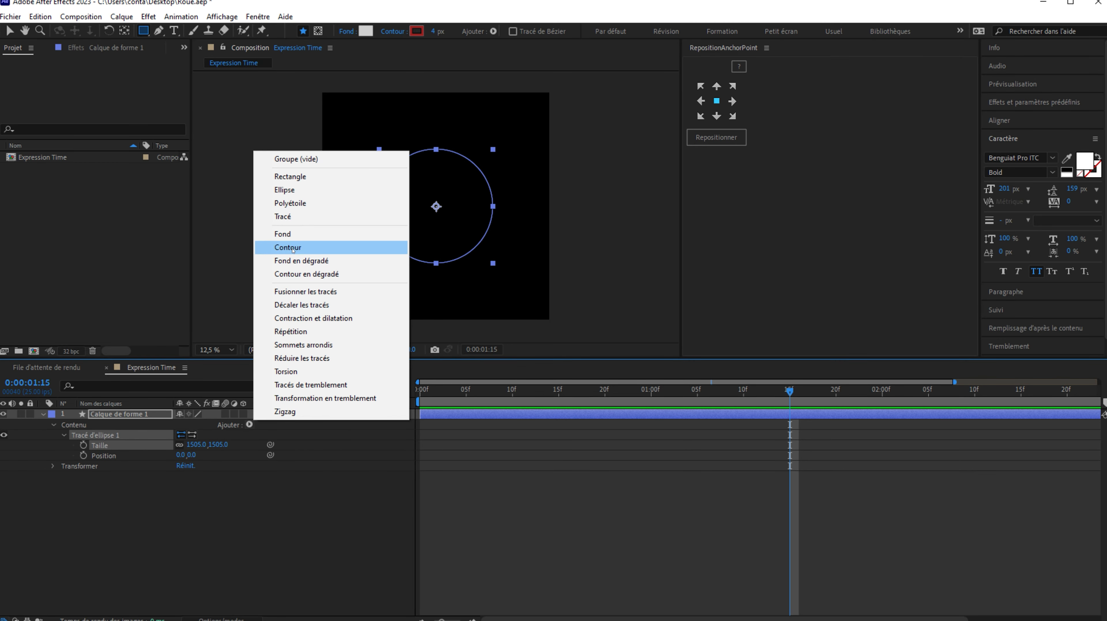
click(293, 248)
mouse_move(437, 32)
mouse_down()
mouse_move(517, 33)
mouse_move(492, 34)
mouse_move(508, 35)
mouse_up()
click(78, 560)
Add a rectangle path to the shape layer, unlink its dimensions and size it to 0 by 1457
click(250, 424)
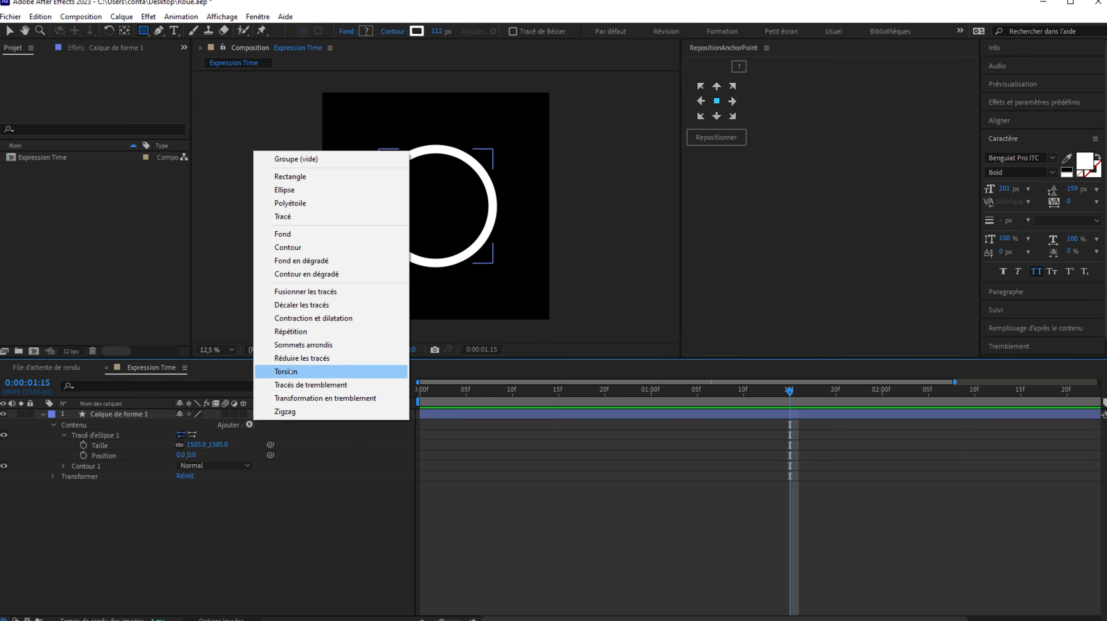
click(290, 177)
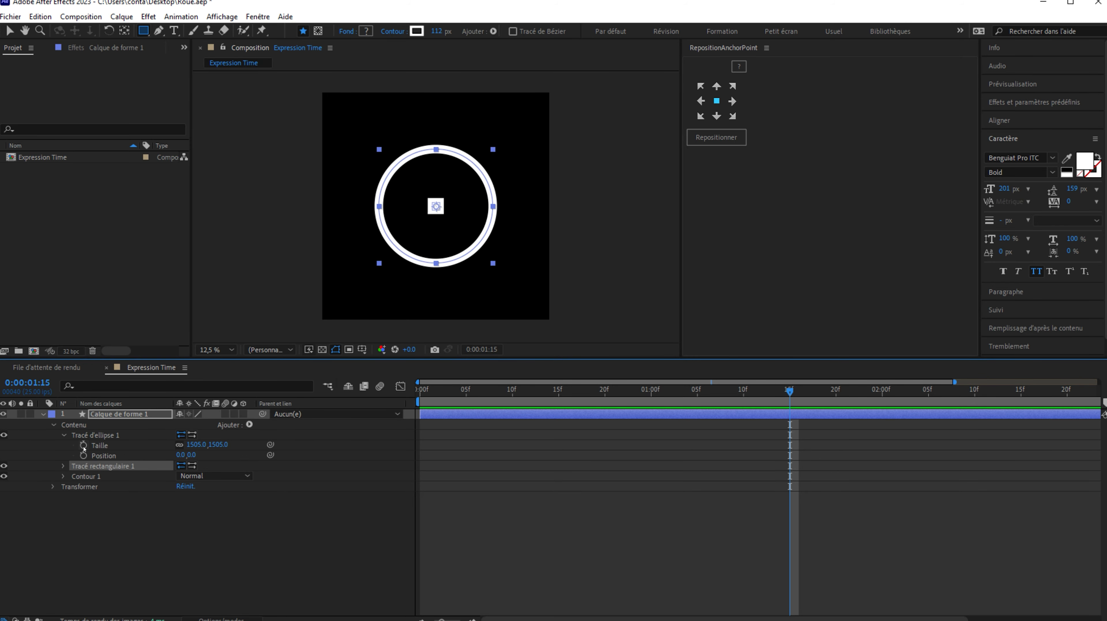
click(63, 466)
click(179, 475)
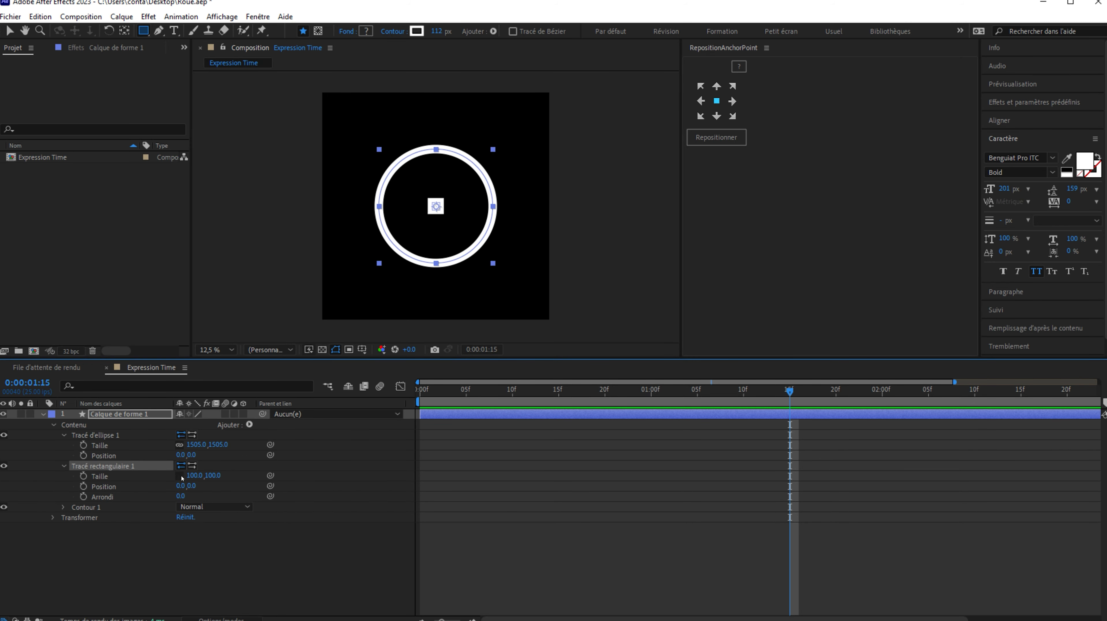
drag(213, 476, 1015, 460)
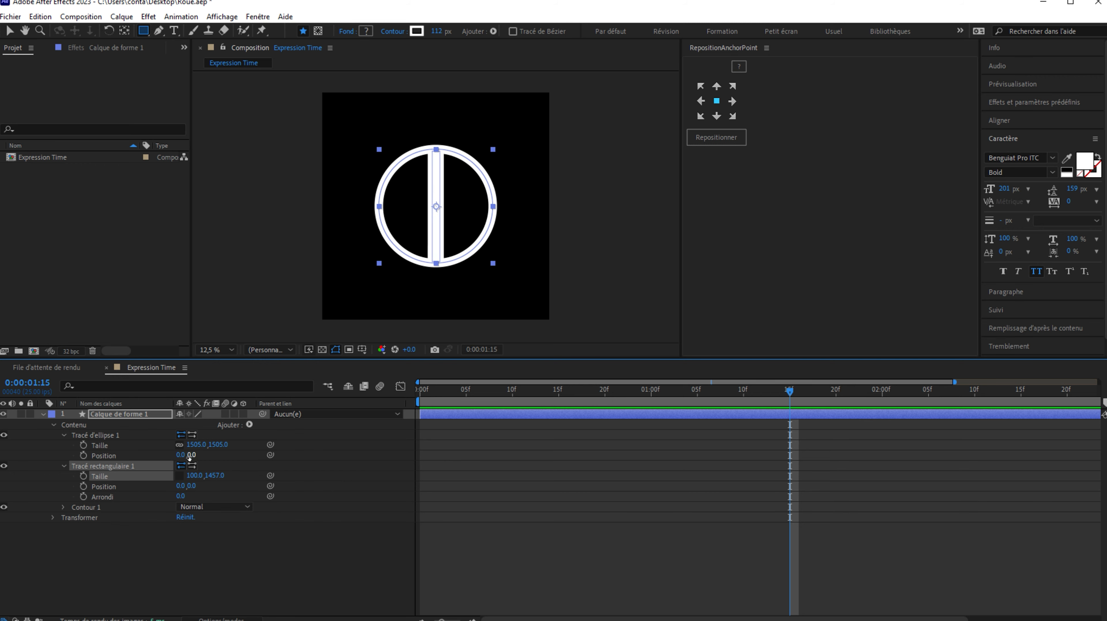
drag(191, 476, 116, 466)
click(89, 561)
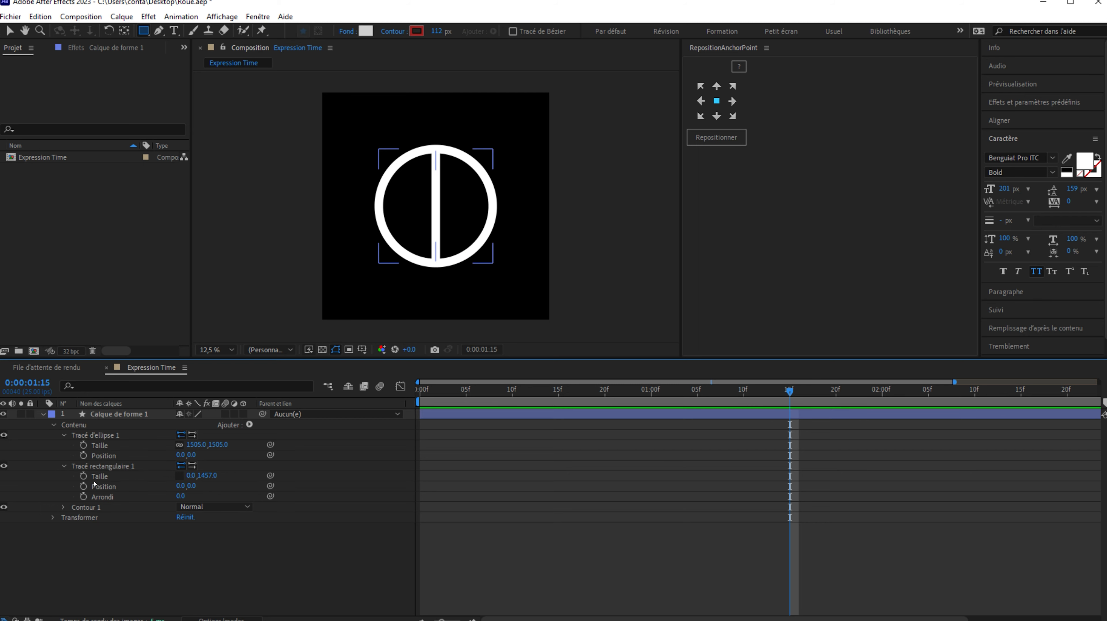
Group the rectangle path on its own and add a Repeater to that group
click(100, 468)
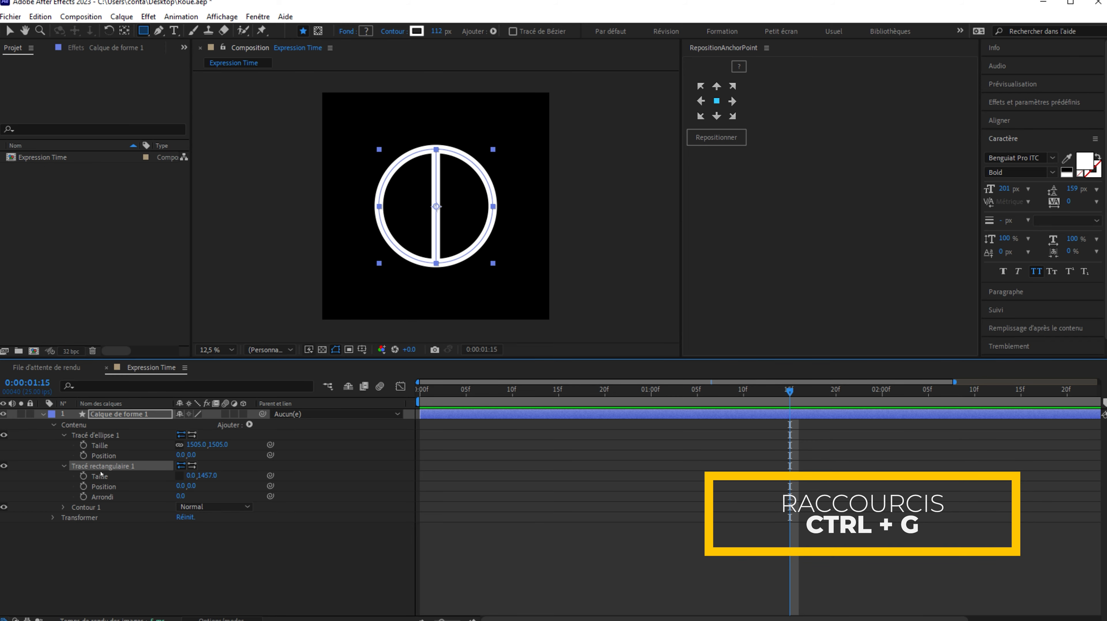
key(ctrl+g)
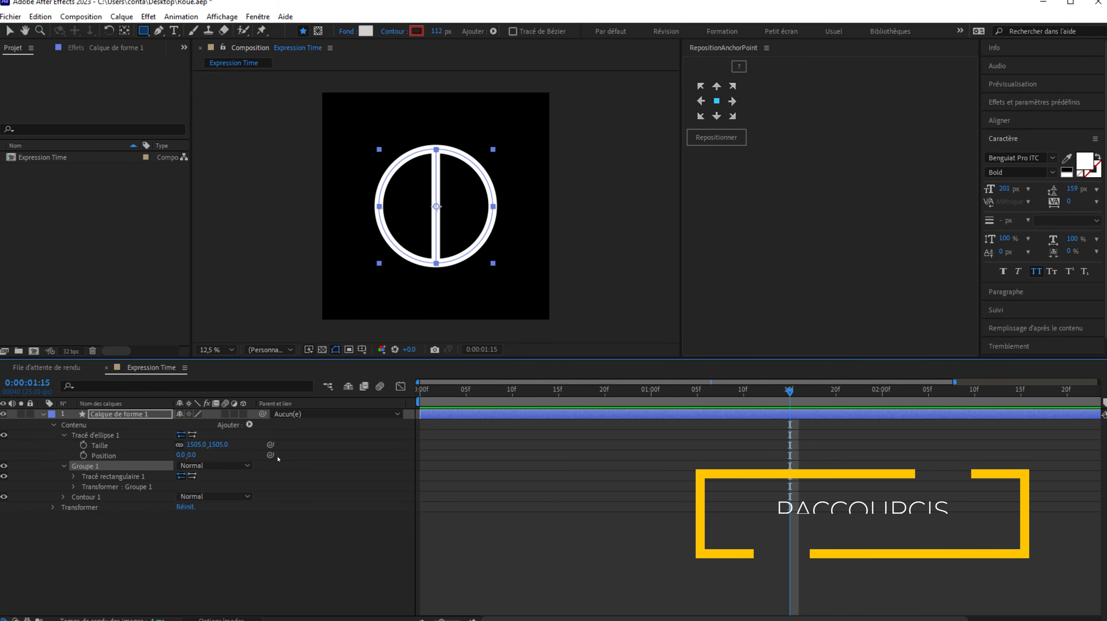
click(249, 424)
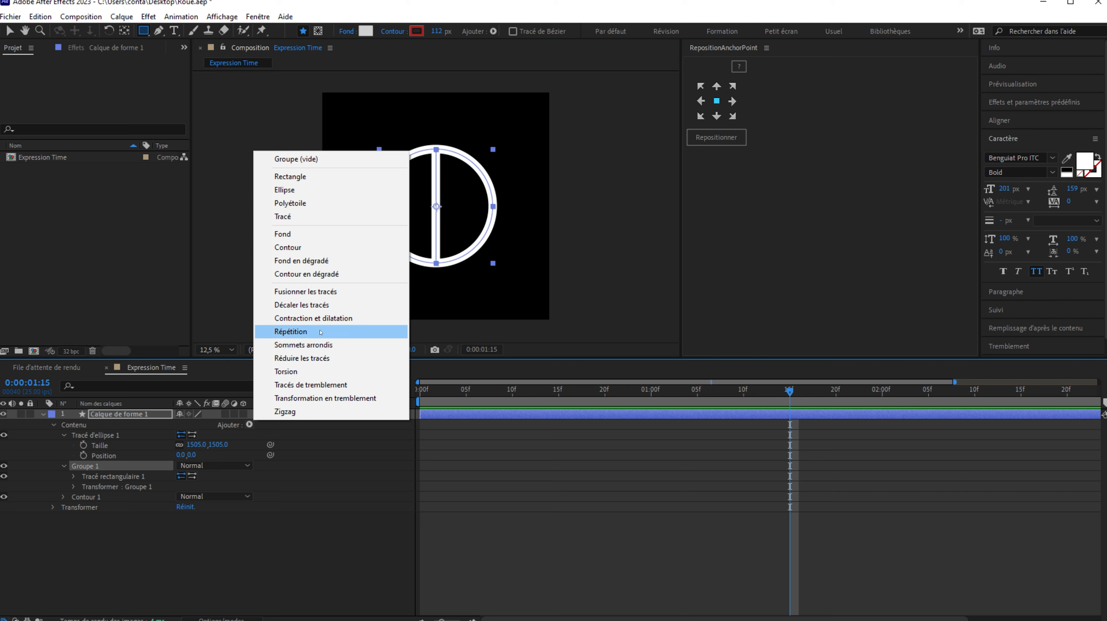
click(300, 331)
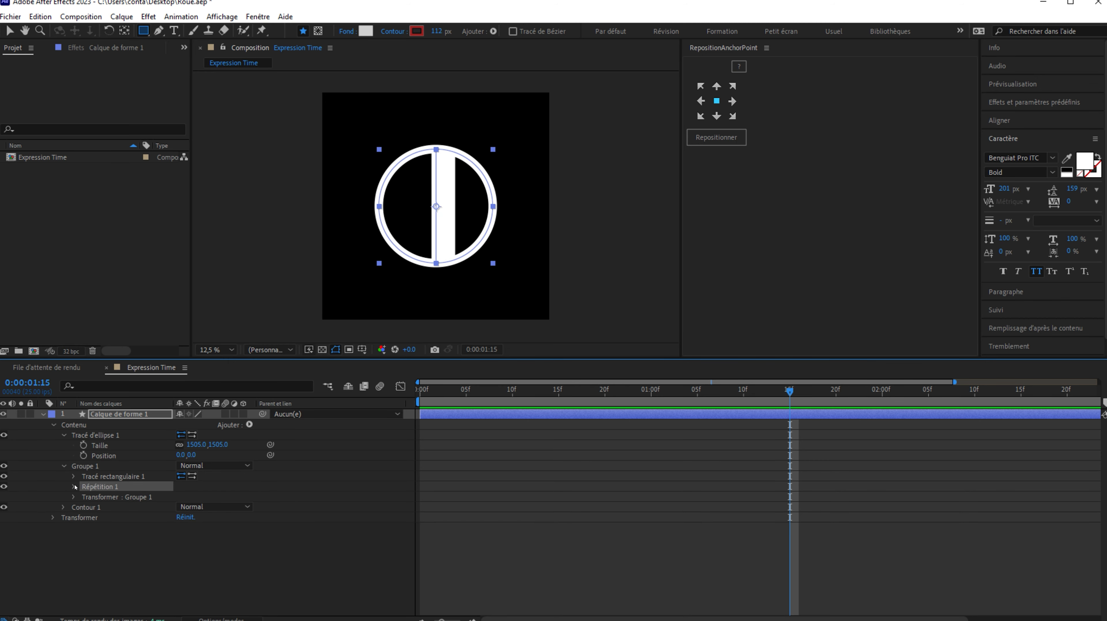
Set the Repeater's transform to an X position of 0 and a rotation of 30°
click(74, 487)
click(84, 528)
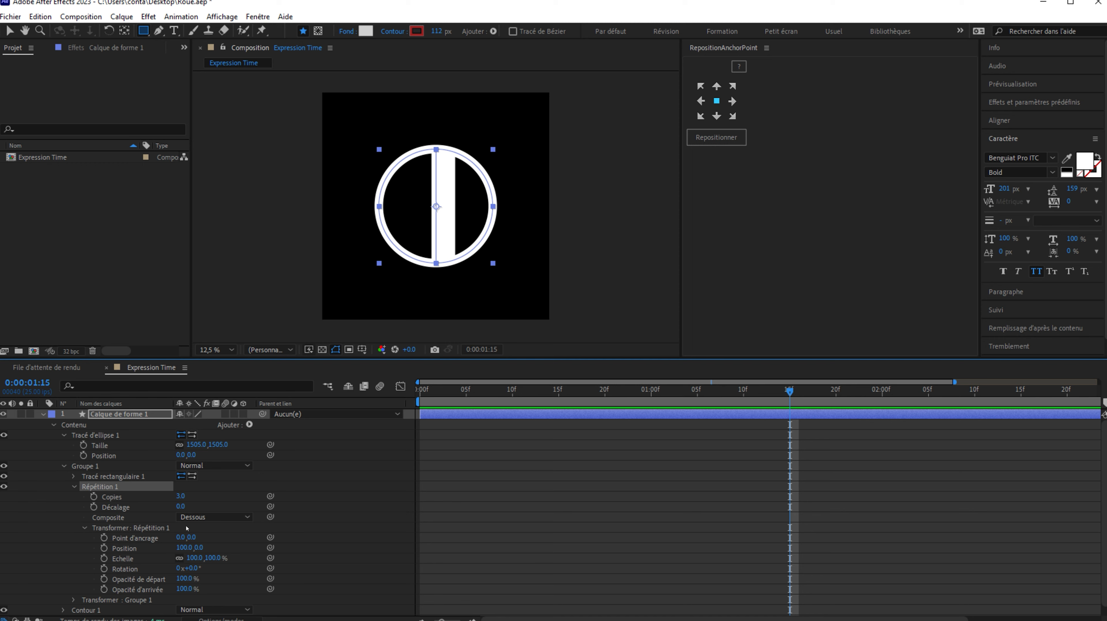
click(180, 548)
text(0)
key(Return)
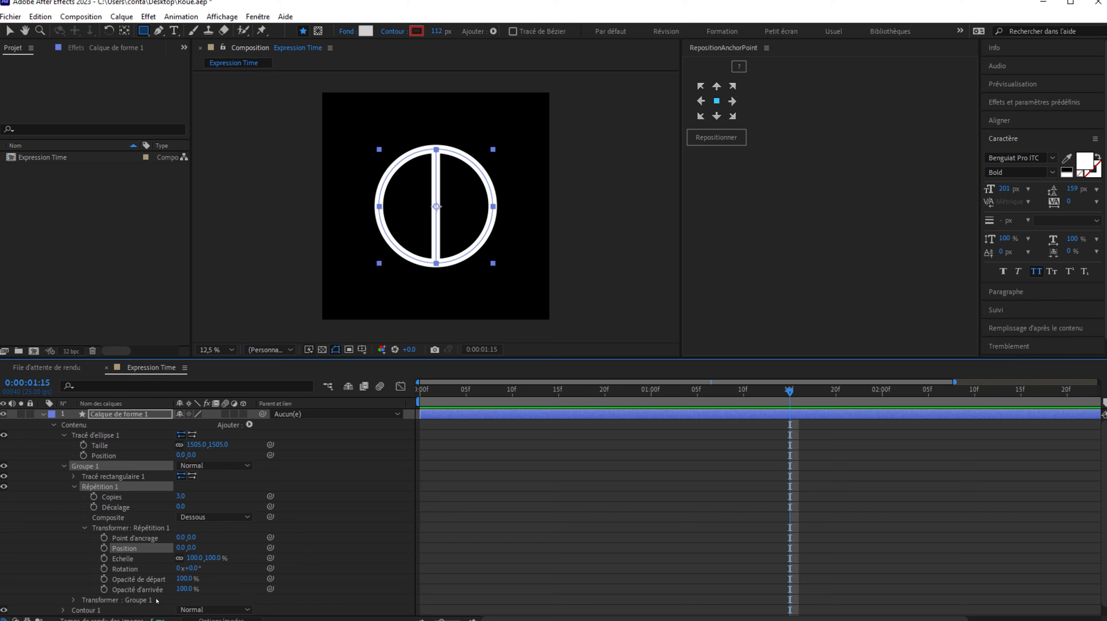
click(194, 568)
text(30)
key(Return)
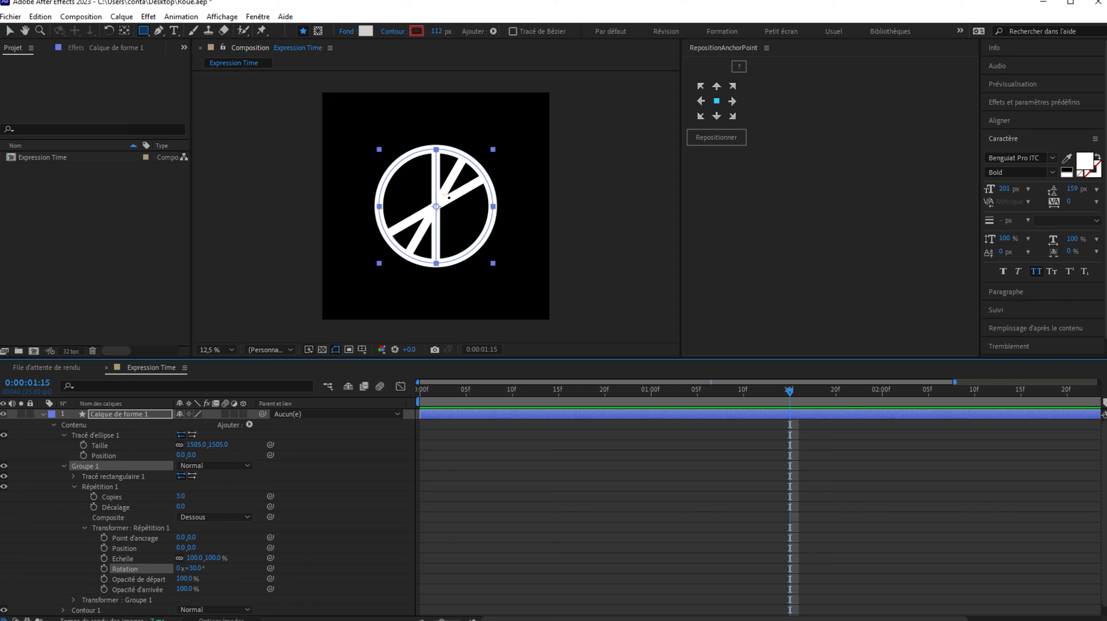
Raise the Repeater's copies to 6 to complete the wheel's spokes, and collapse the layer's properties
click(181, 496)
key(Up)
key(Up)
key(Up)
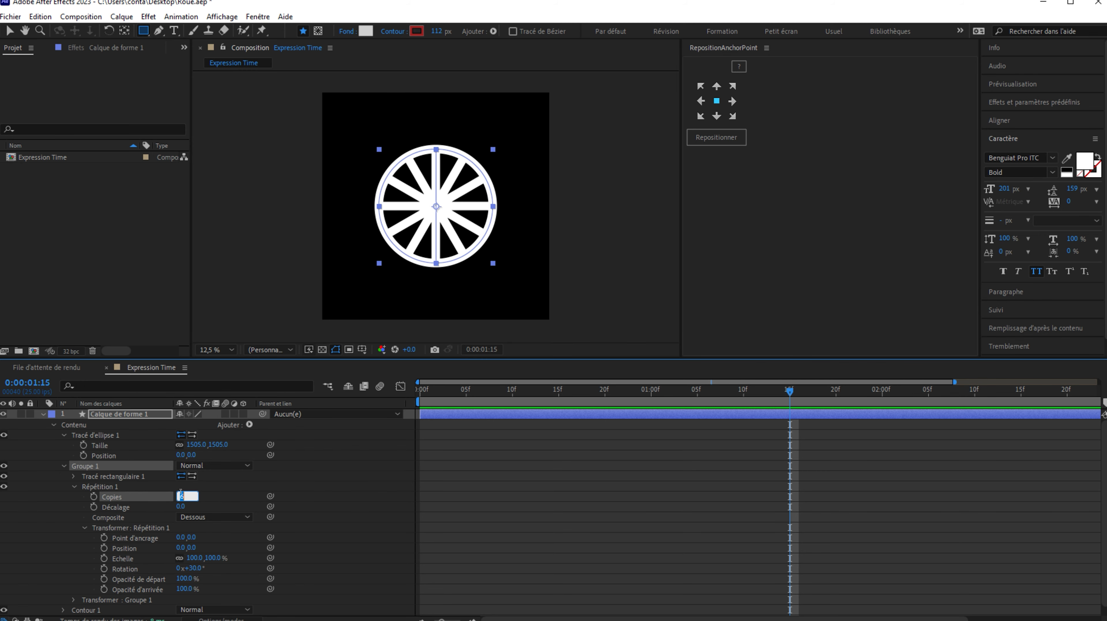
click(43, 414)
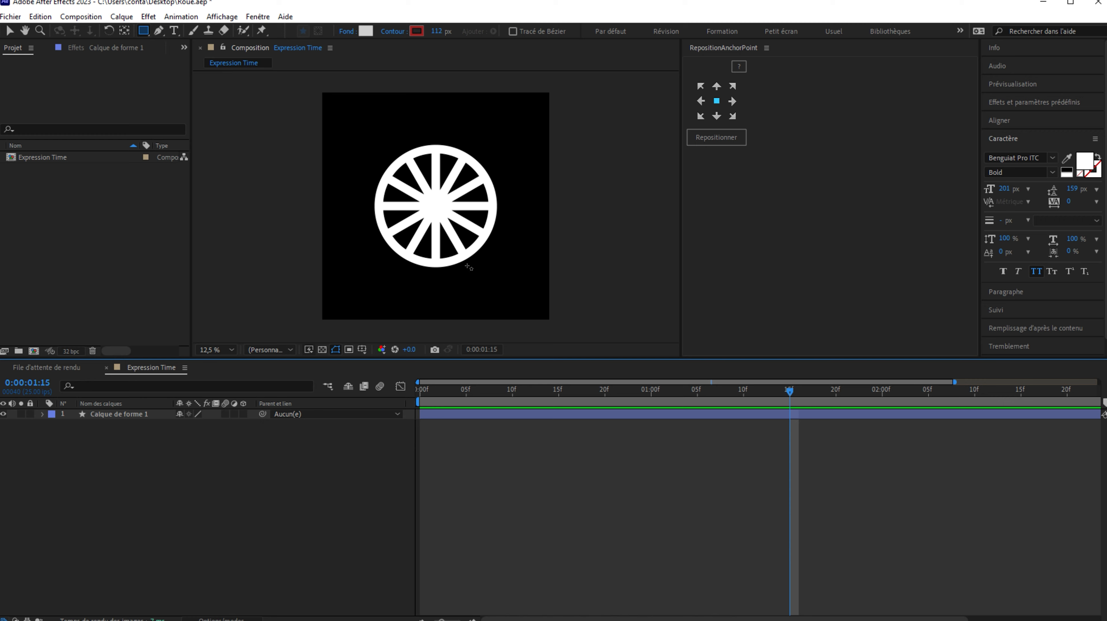
Add the expression time to the wheel layer's Rotation property
click(48, 417)
key(r)
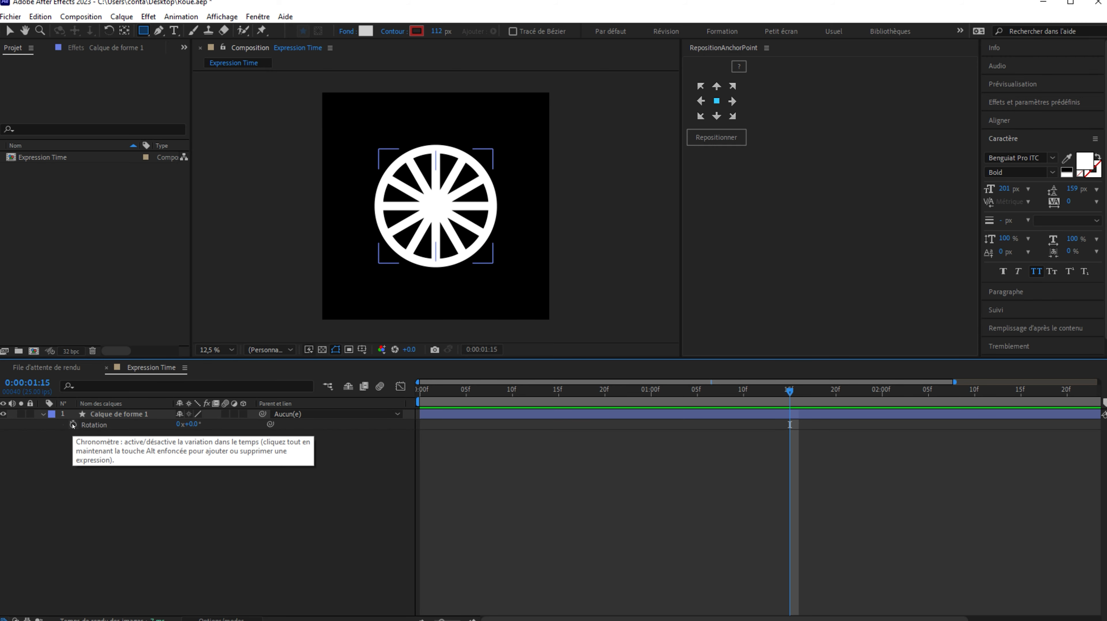
alt+click(73, 425)
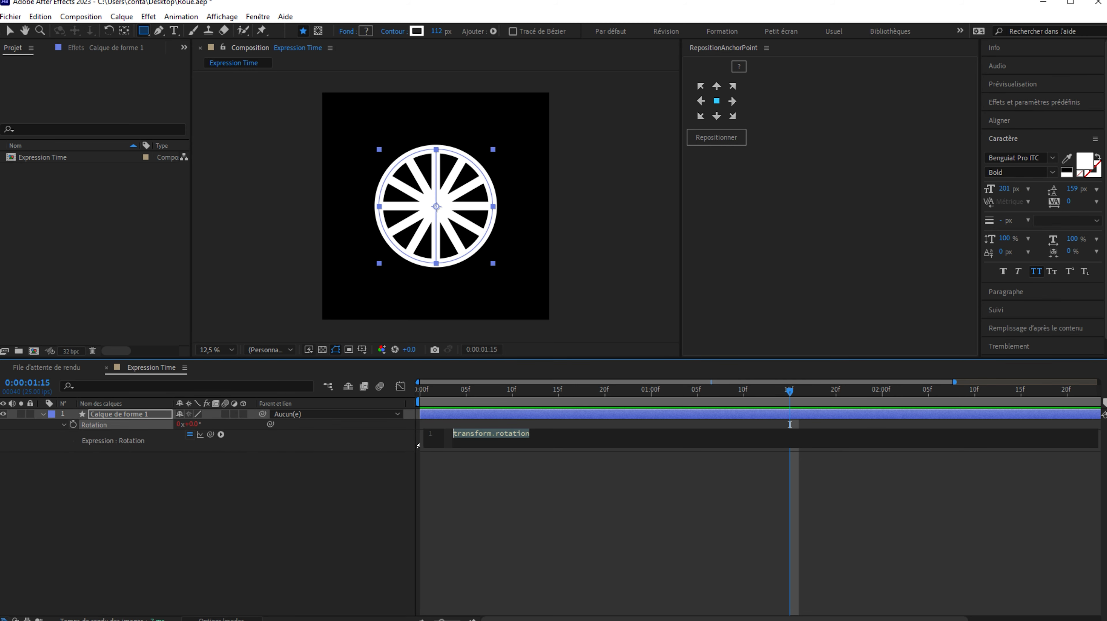
text(time)
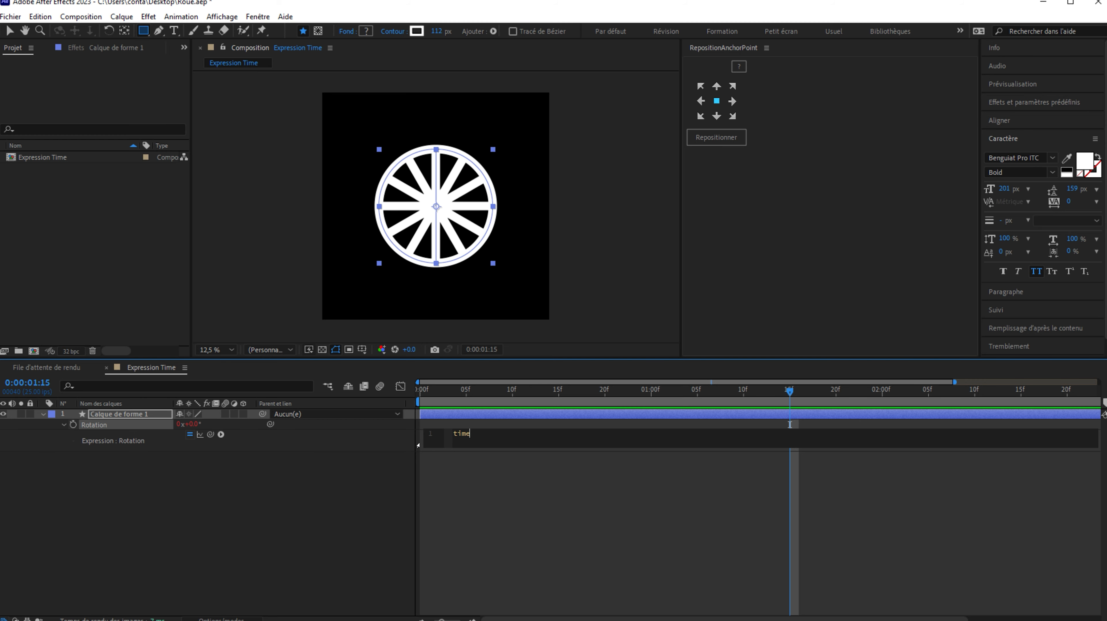
click(417, 446)
Preview the wheel's rotation from the first frame and return the current time to 0:00:00:00
click(427, 391)
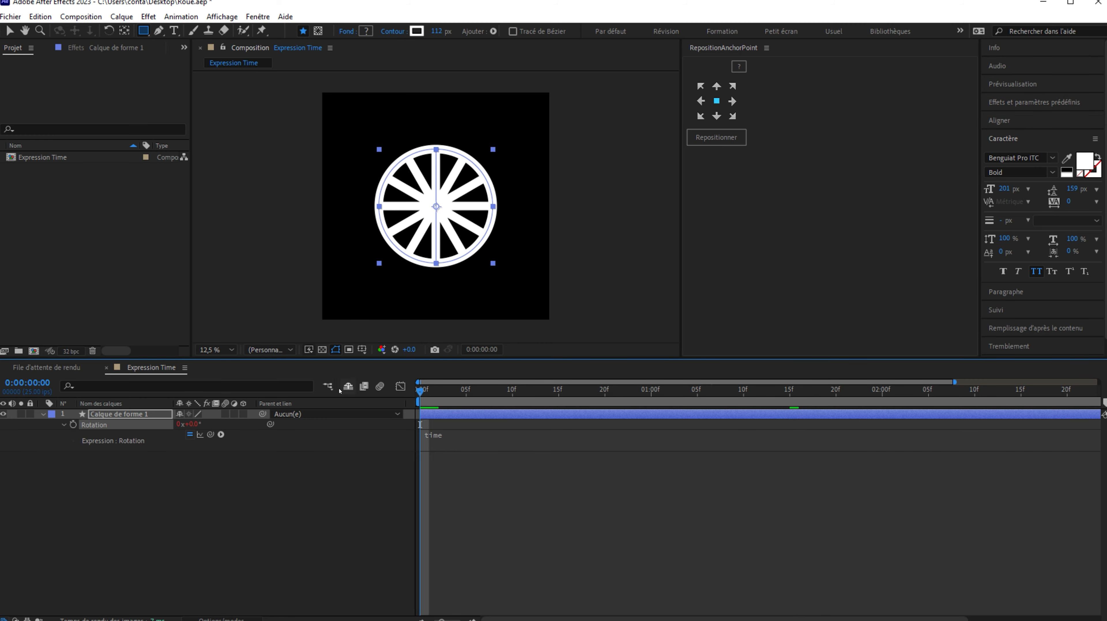
click(180, 539)
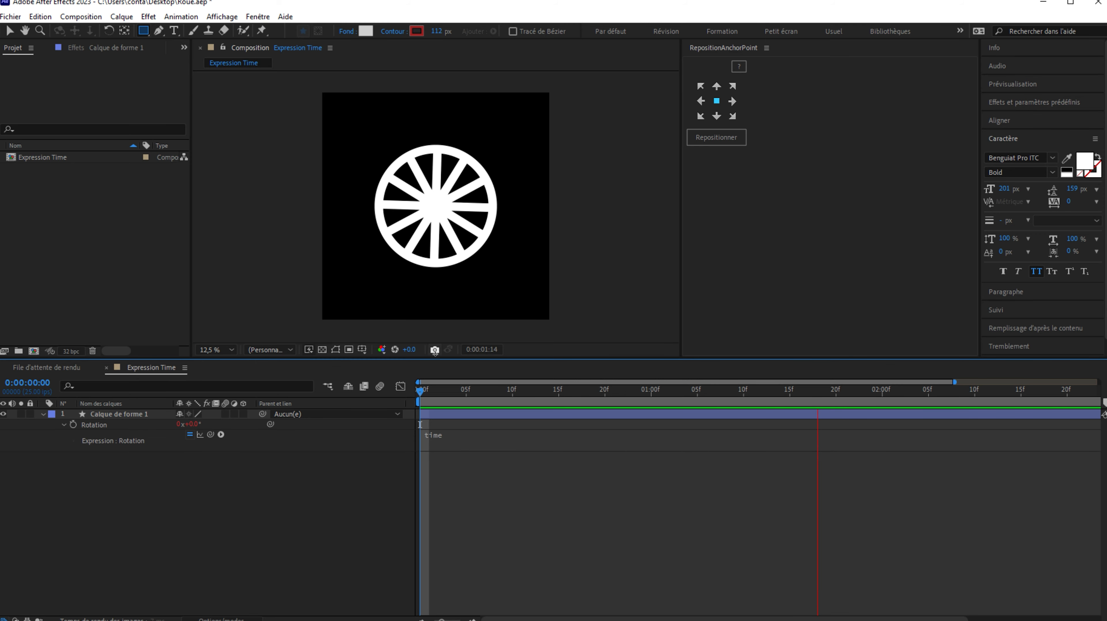
click(428, 390)
mouse_move(428, 390)
mouse_down()
mouse_move(476, 391)
mouse_move(420, 391)
mouse_up()
Extend the wheel's Rotation expression to time*360 and preview the faster spin
click(439, 436)
click(480, 426)
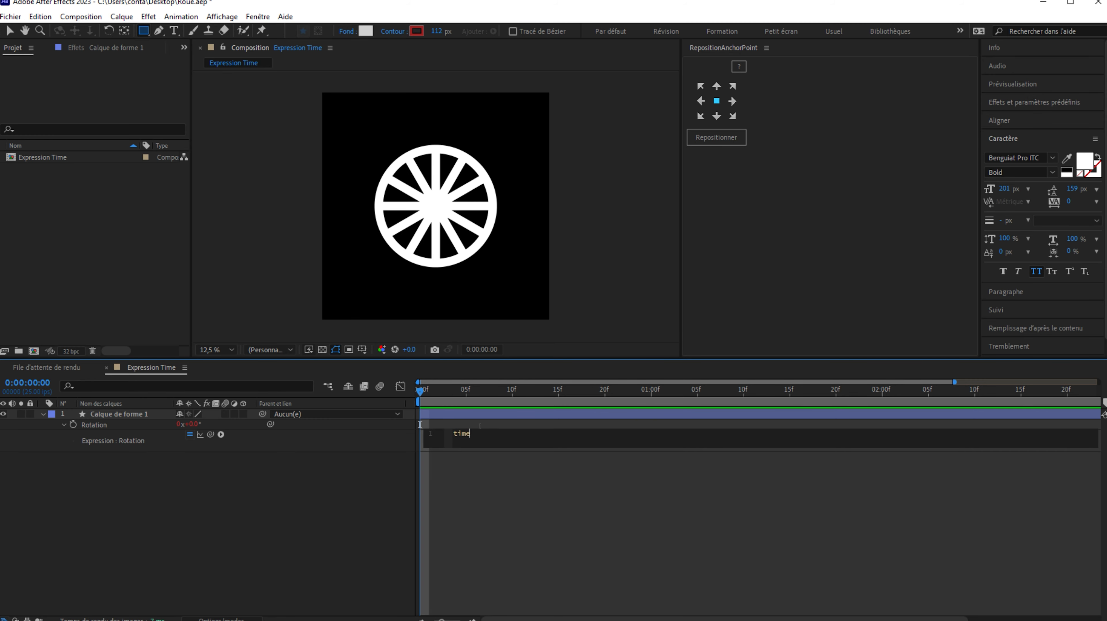
text(*)
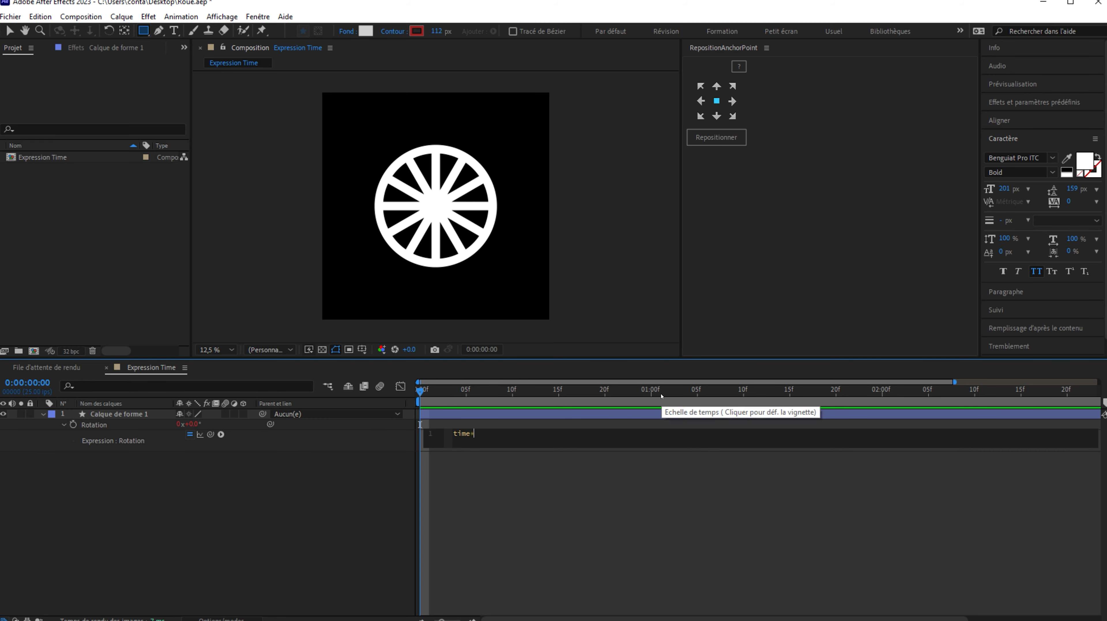
text(360)
key(KP_Enter)
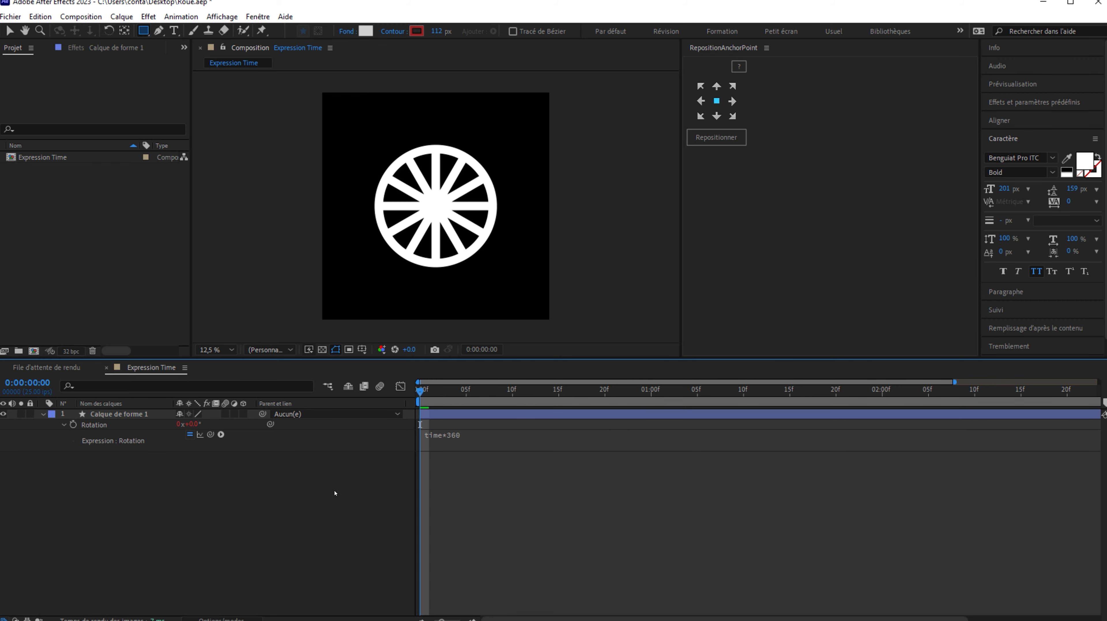
key(space)
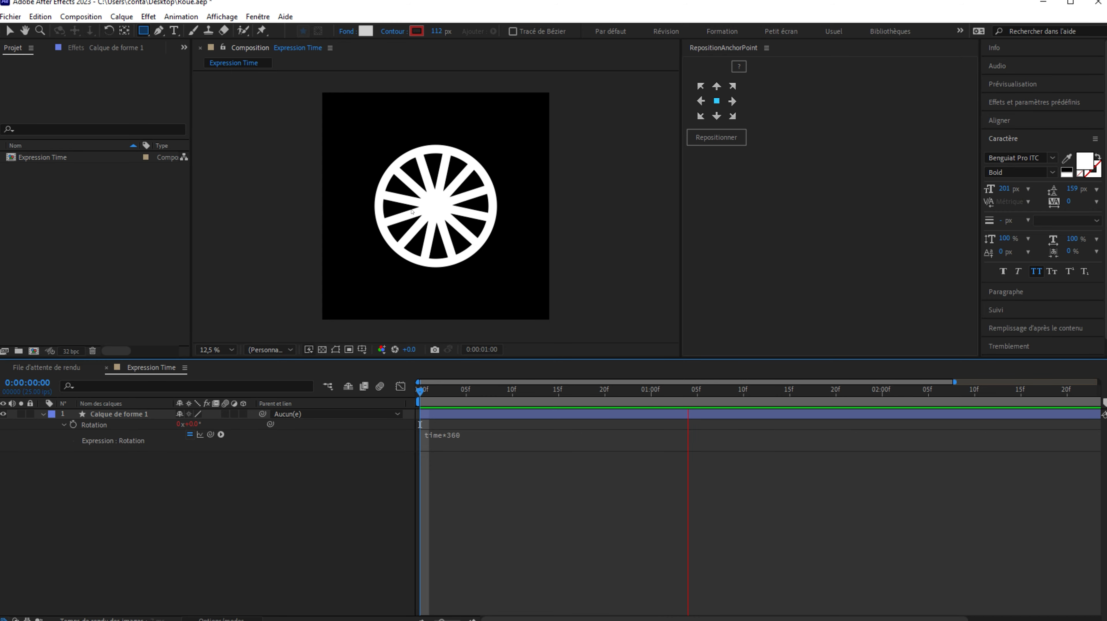
key(space)
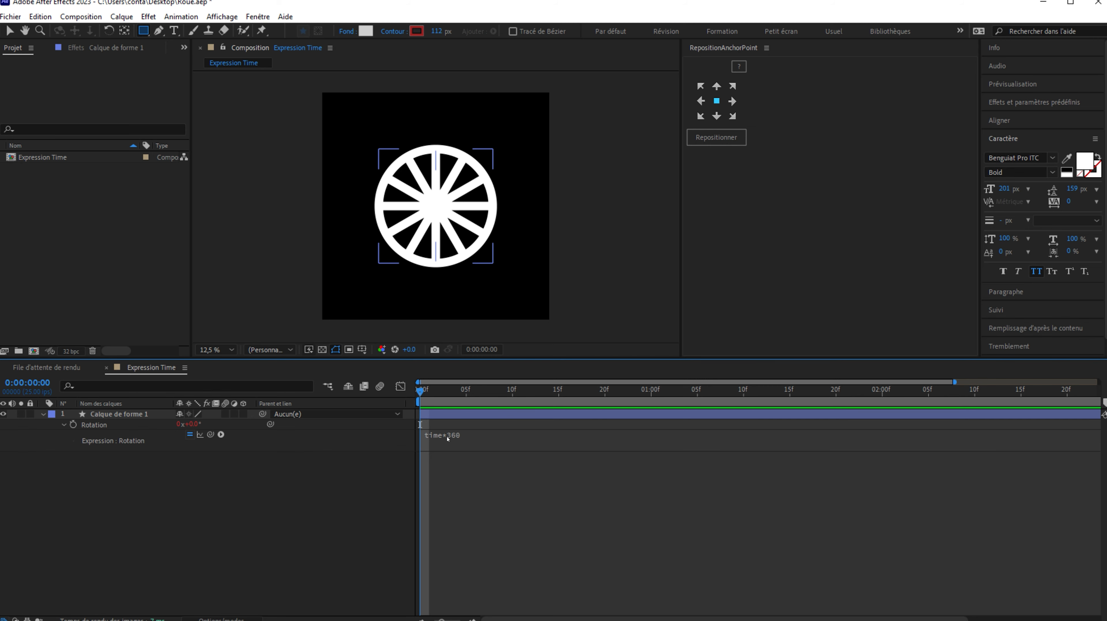
Change the wheel's Rotation expression to time*(360/2); and preview the slower rotation
click(448, 437)
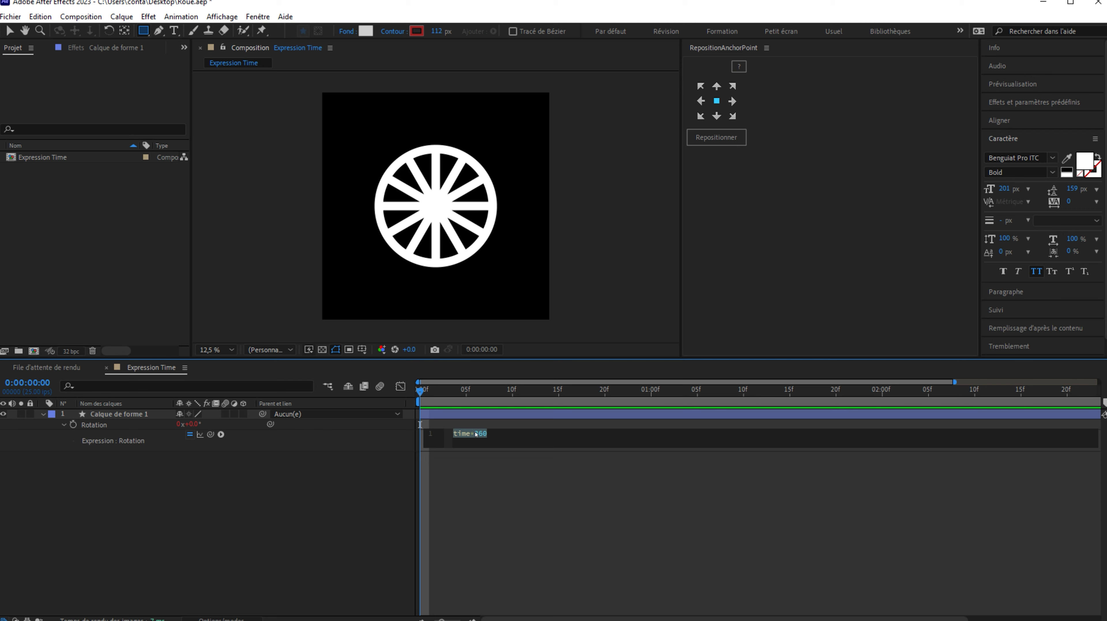
click(473, 435)
text(()
double_click(485, 434)
key(ctrl+x)
key(ctrl+v)
text(/2)
text(;)
click(387, 389)
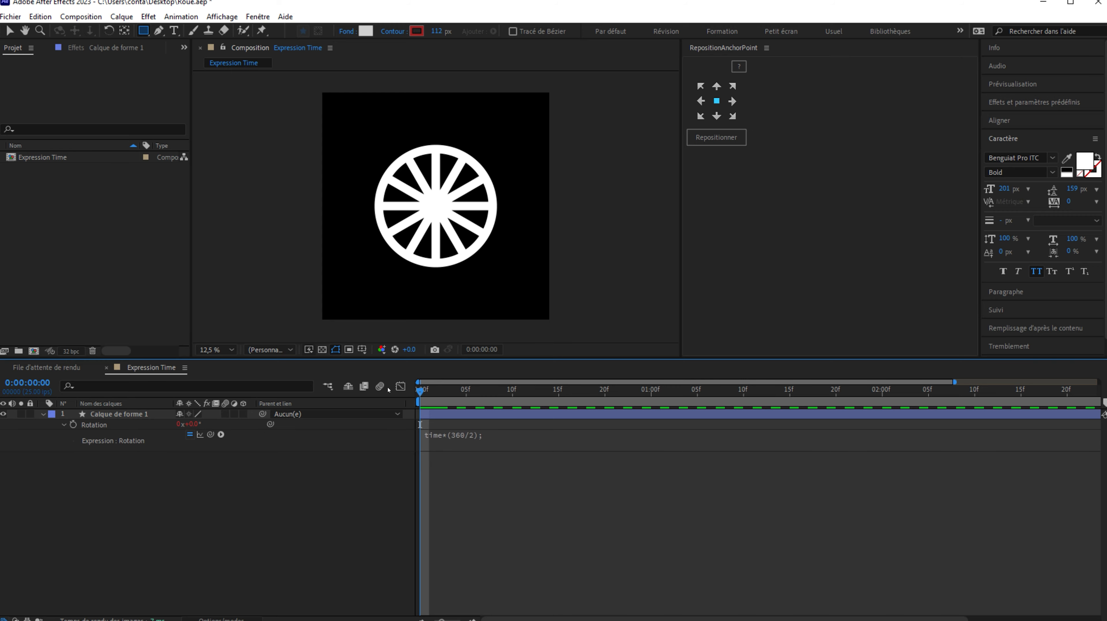
key(space)
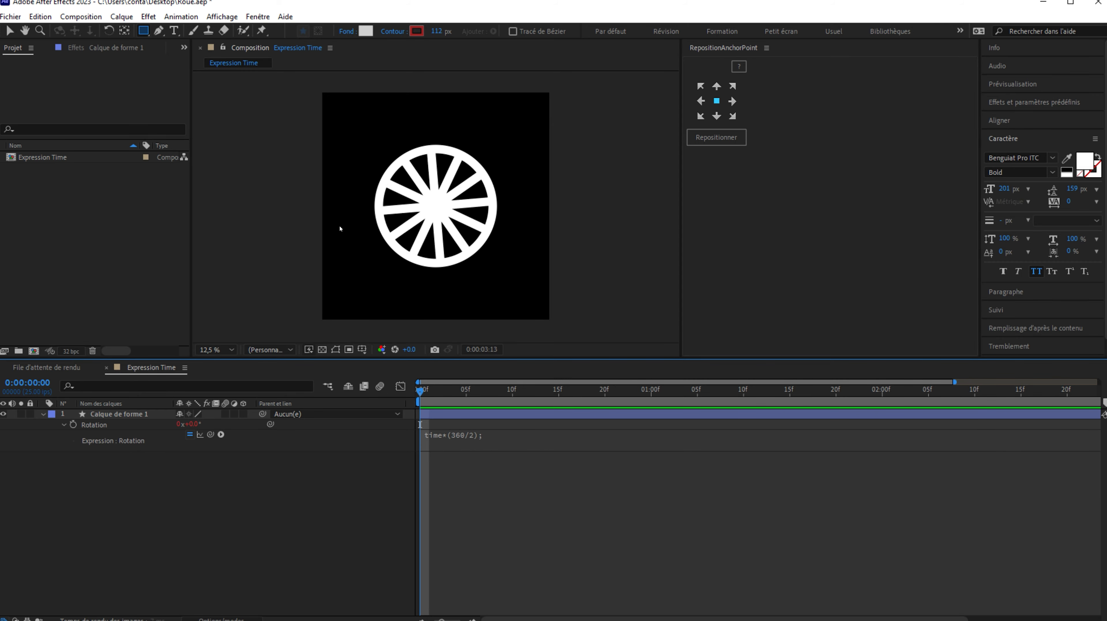
key(space)
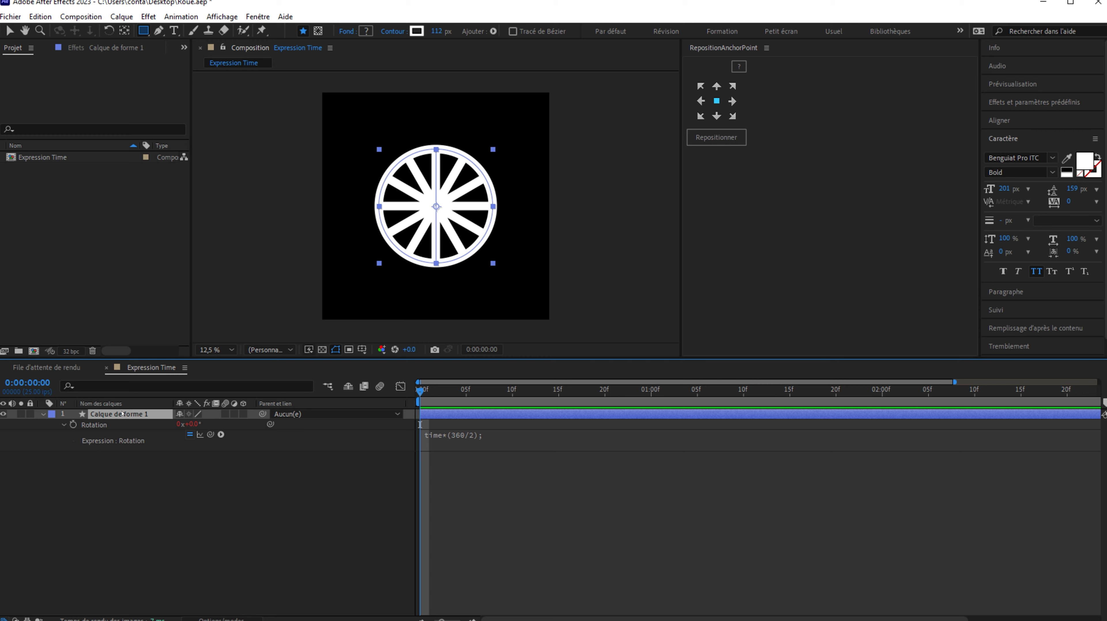
Separate the wheel's Position dimensions, then scale the wheel down and place it at an X Position of 246
key(p)
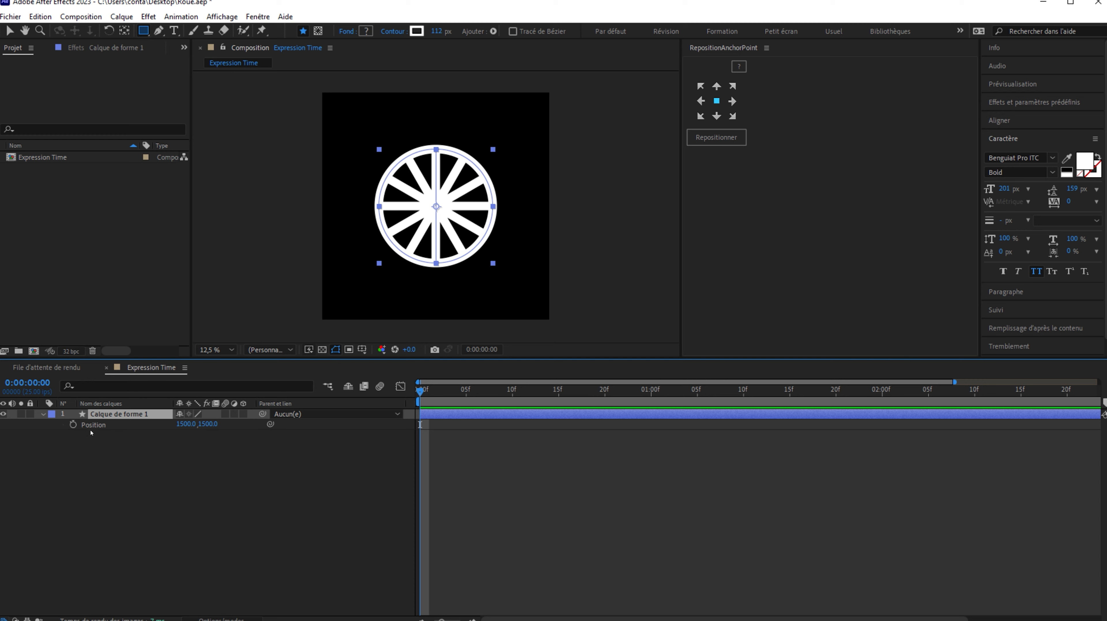
drag(184, 425, 0, 424)
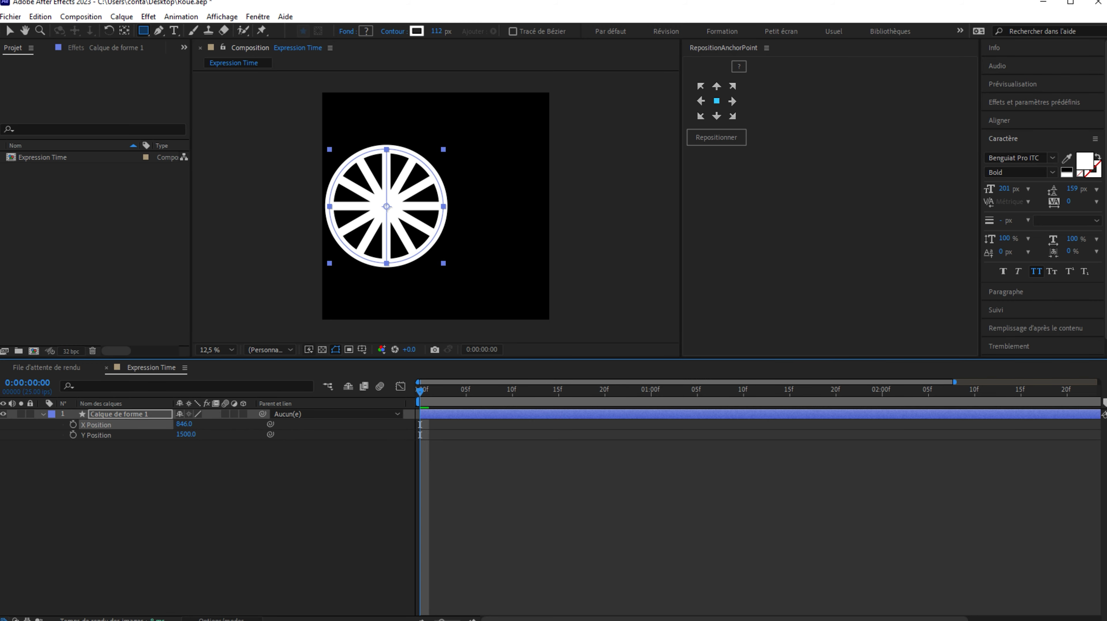
key(s)
drag(213, 425, 142, 424)
key(p)
click(117, 524)
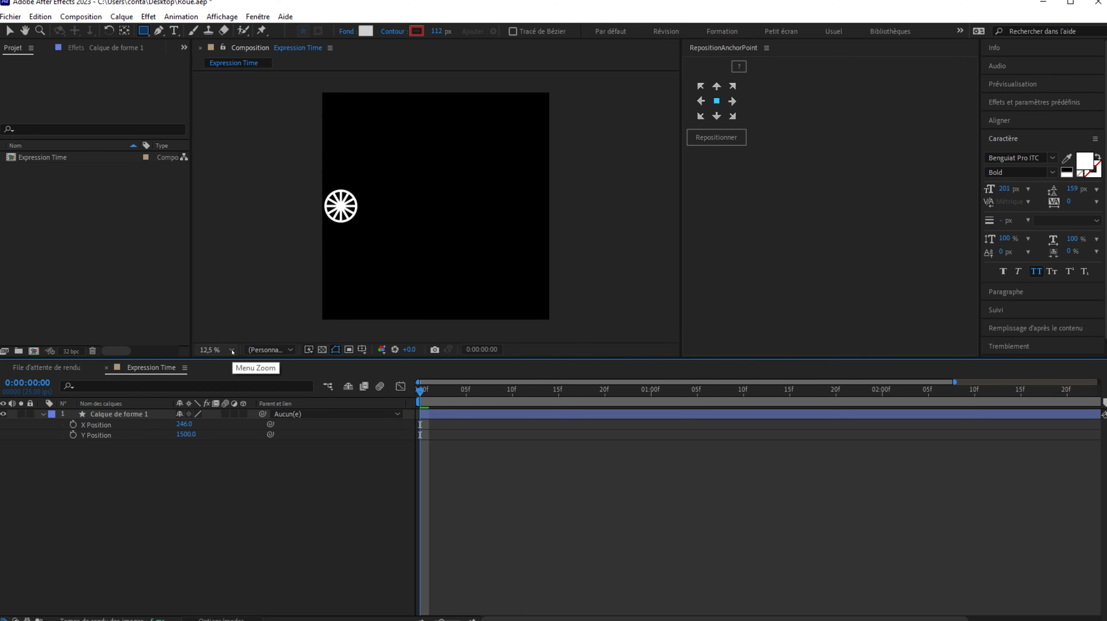
Add the expression time to the wheel's X Position and preview the movement from the first frame
alt+click(73, 424)
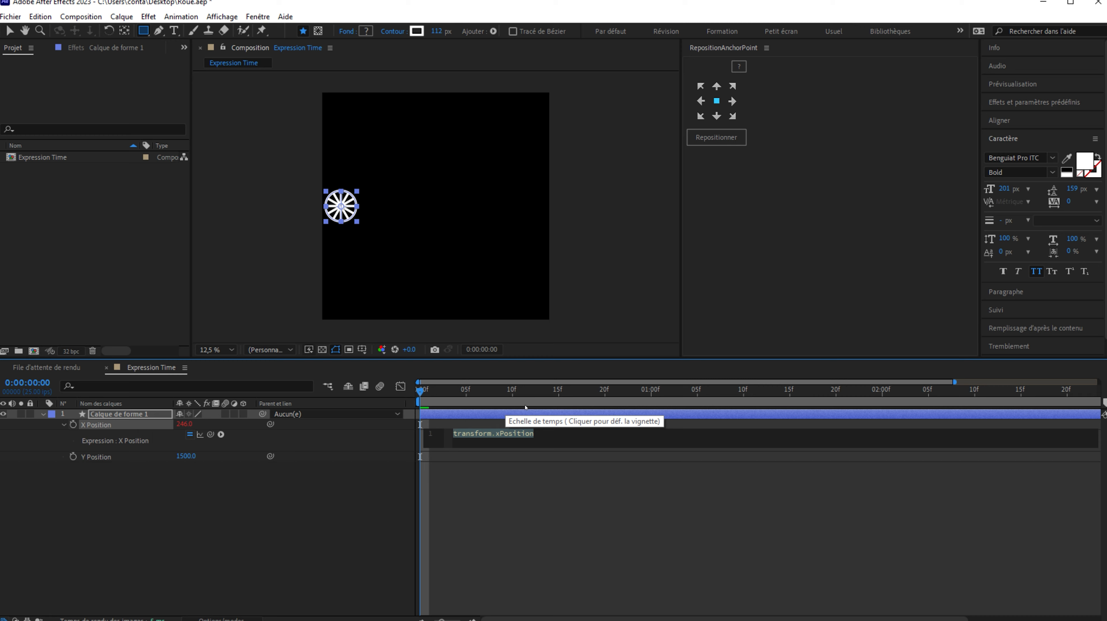
text(time)
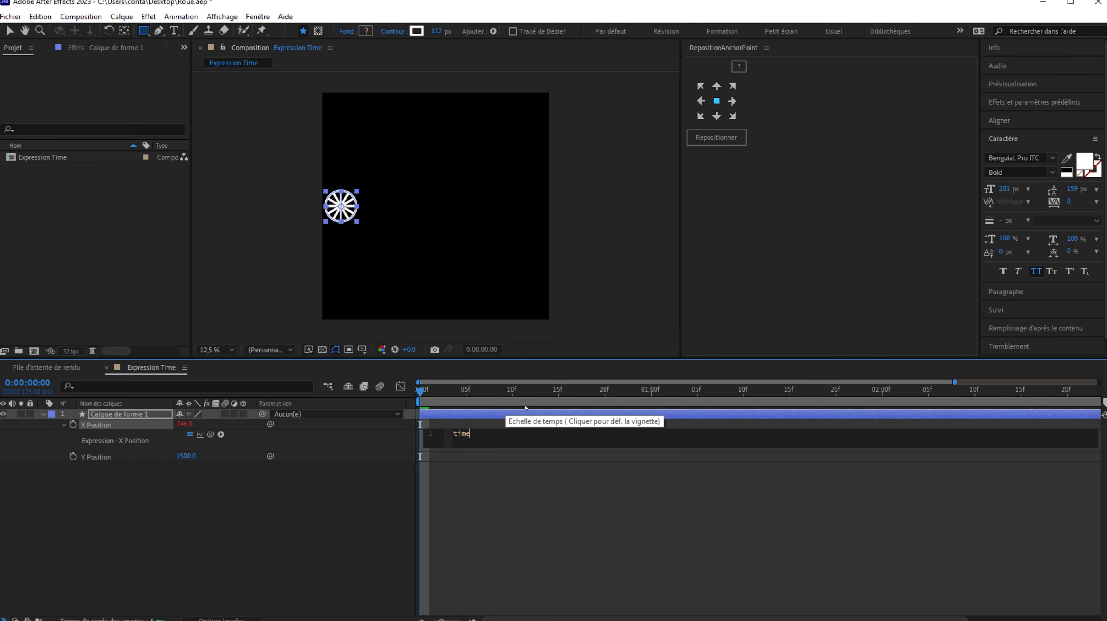
click(525, 408)
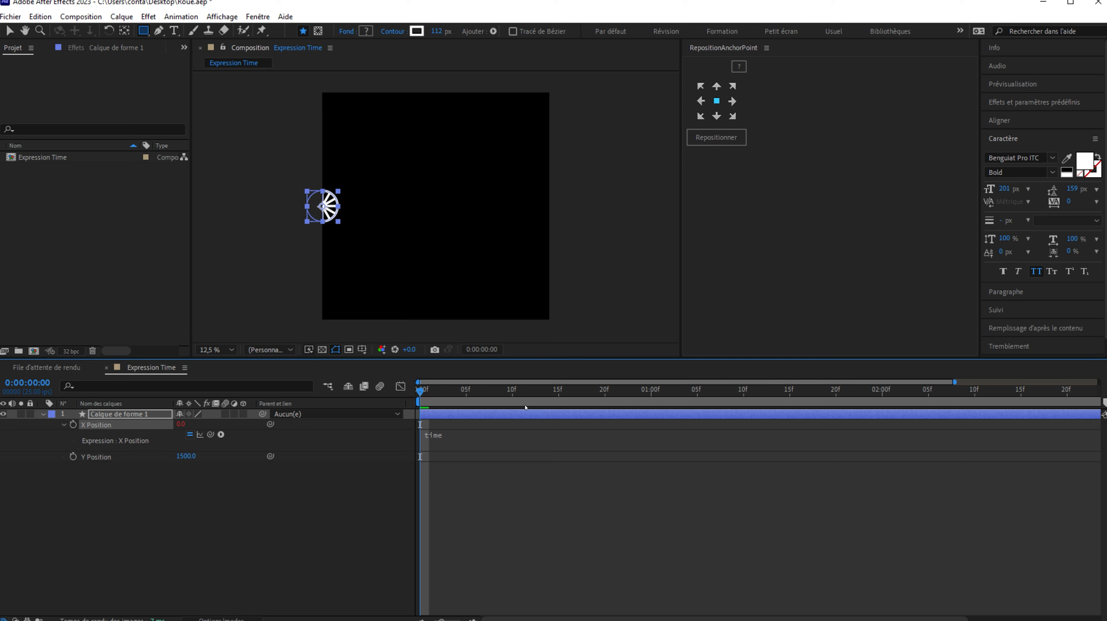
key(space)
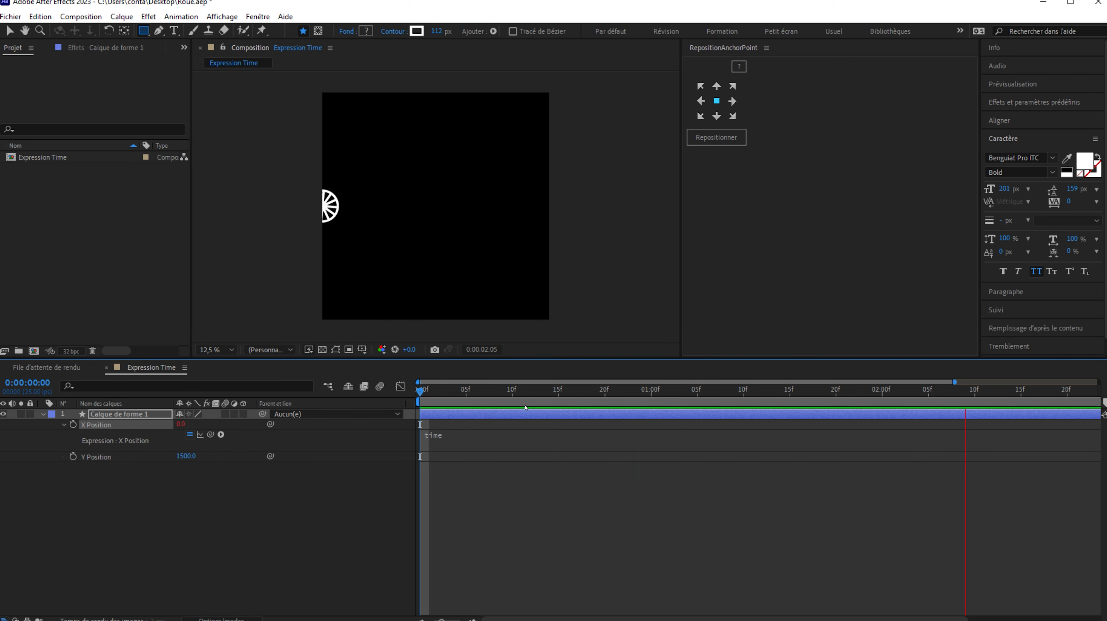
key(space)
drag(464, 391, 420, 390)
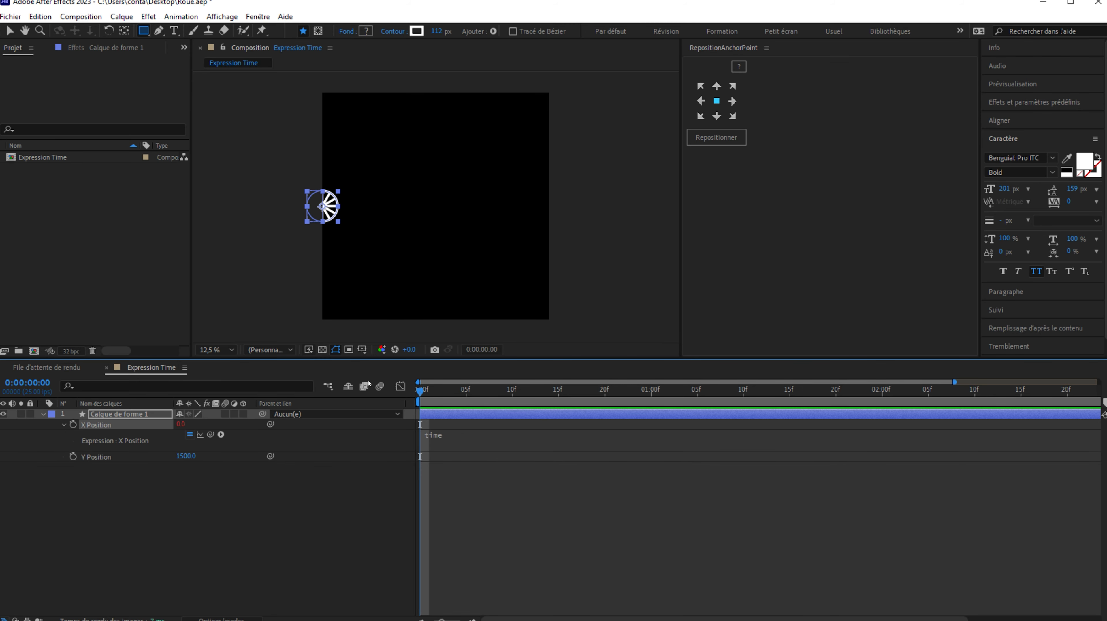
Extend the wheel's X Position expression to time*360 and preview the horizontal movement
click(457, 435)
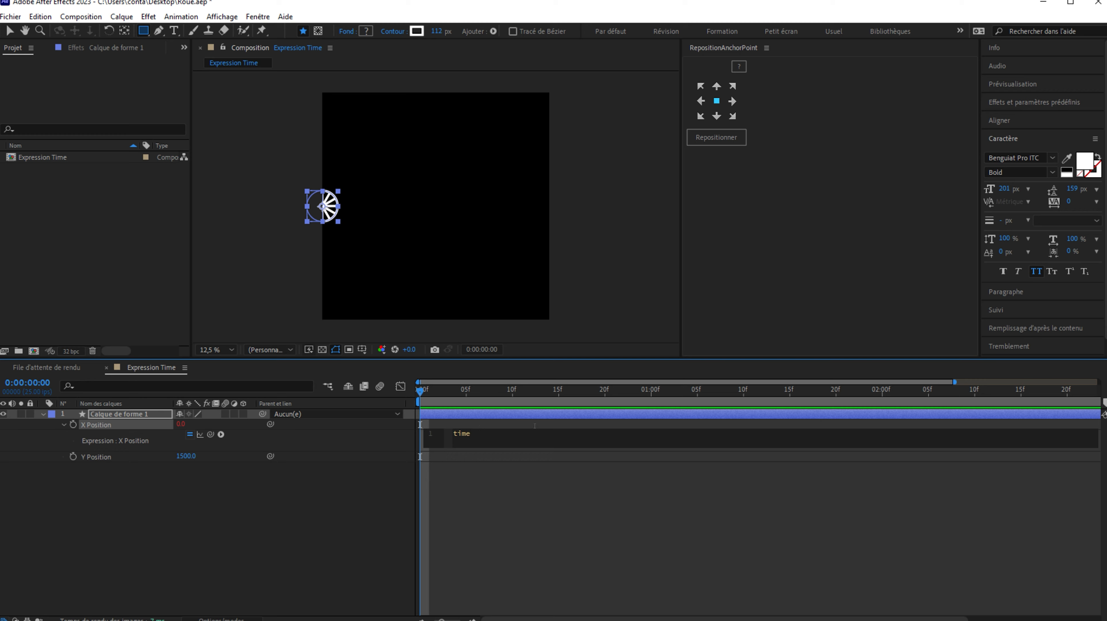
text(*360)
key(KP_Enter)
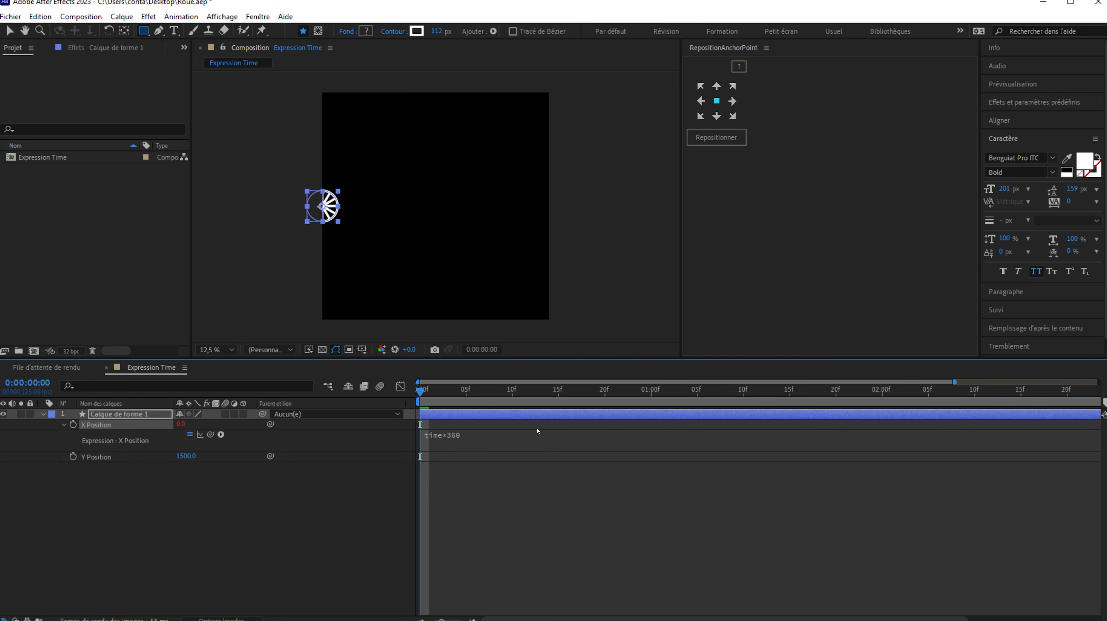
key(space)
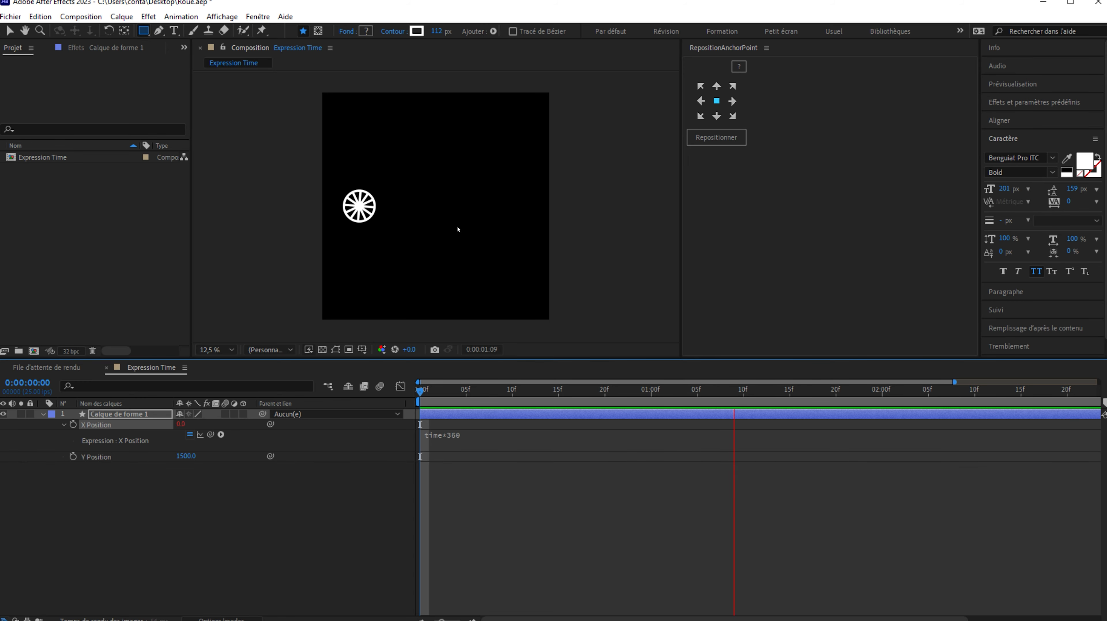
Remove the wheel's X Position expression and recombine the separated dimensions into a single Position property
click(101, 414)
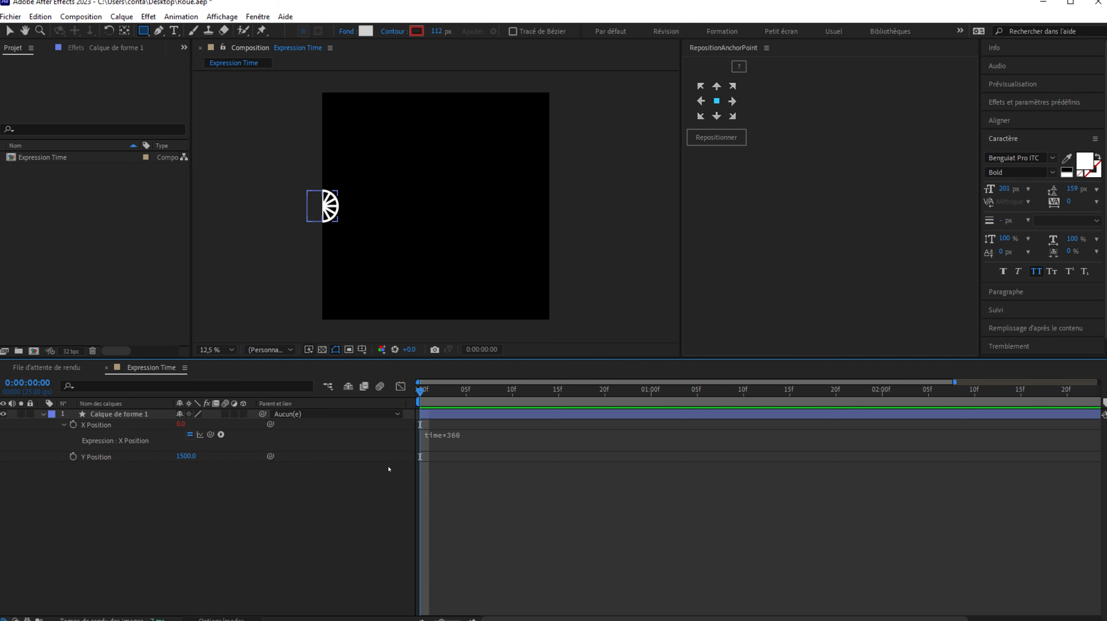
alt+click(73, 425)
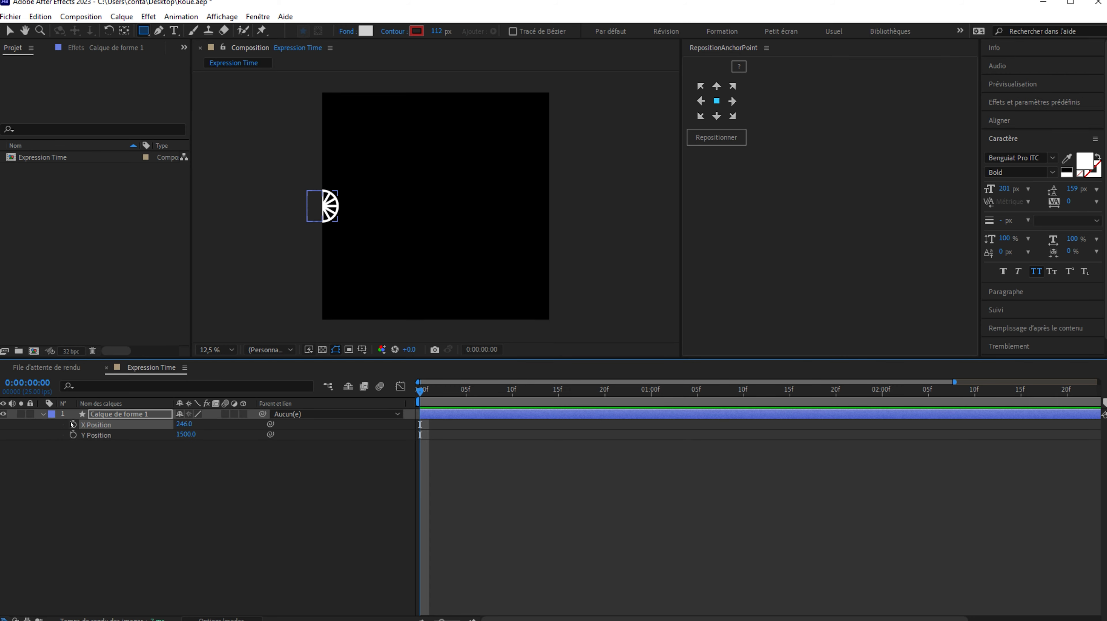
right_click(100, 426)
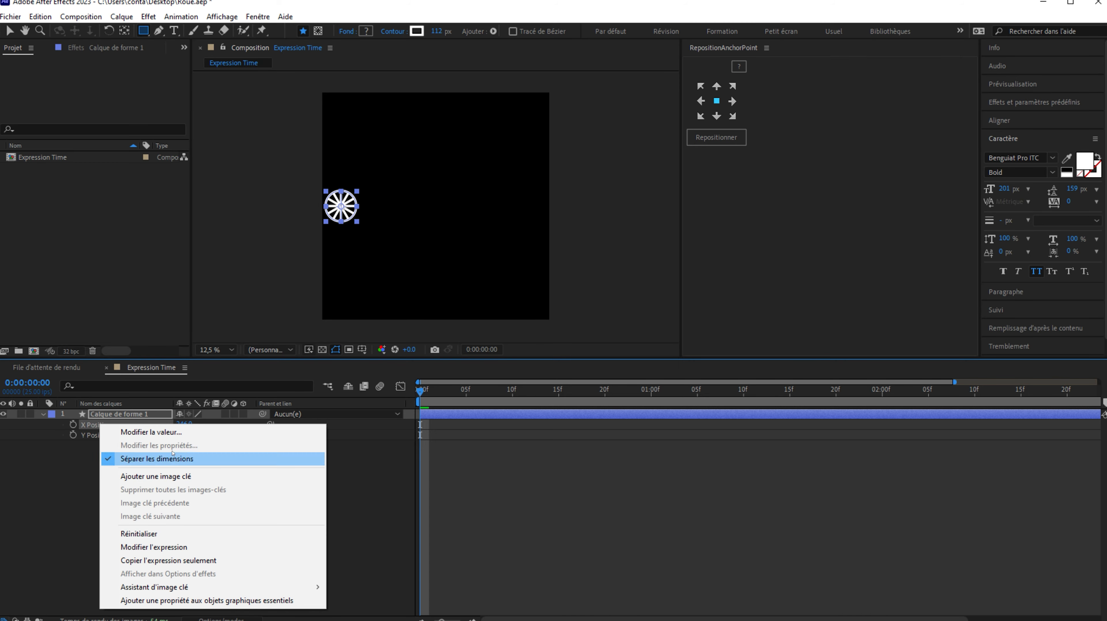
click(128, 459)
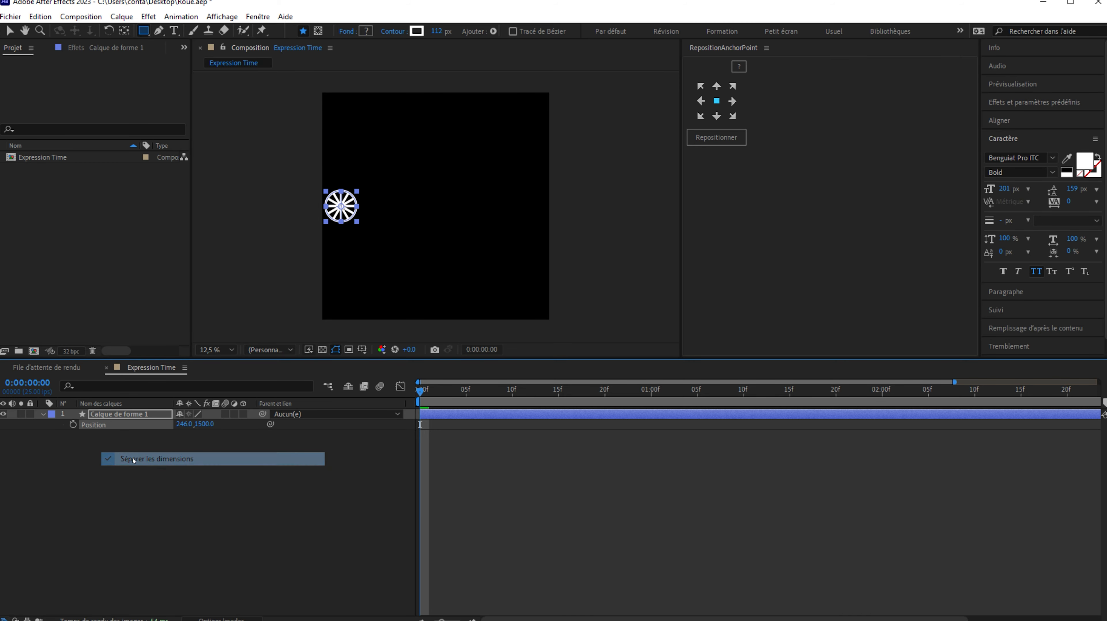
Add a Position expression to the wheel with the lines x = time*360; and y = value[1]
alt+click(73, 425)
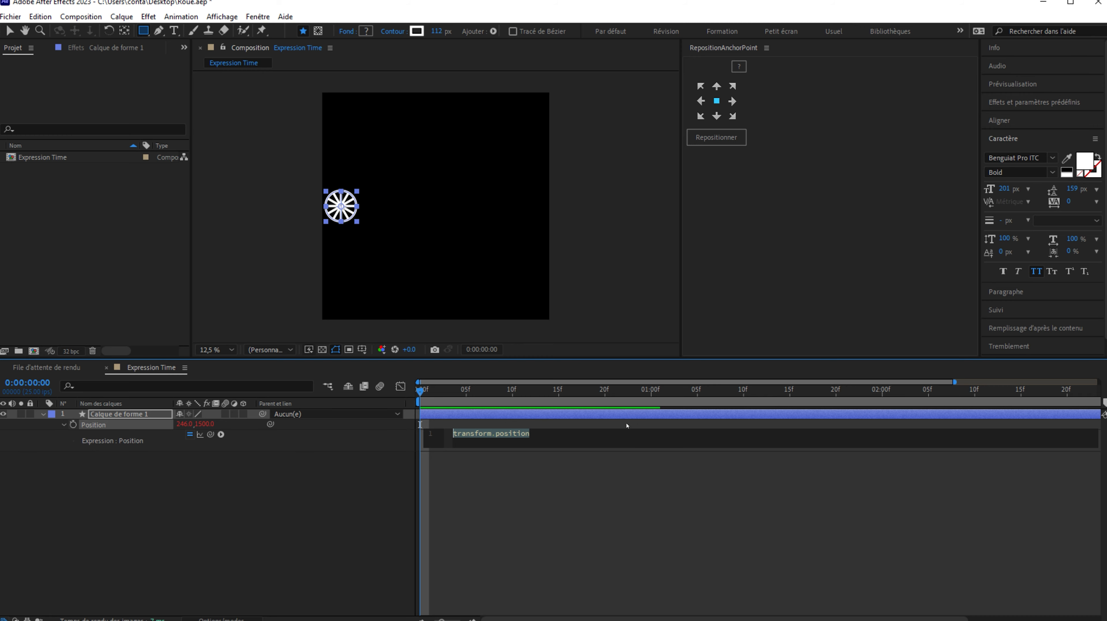
text(x = time)
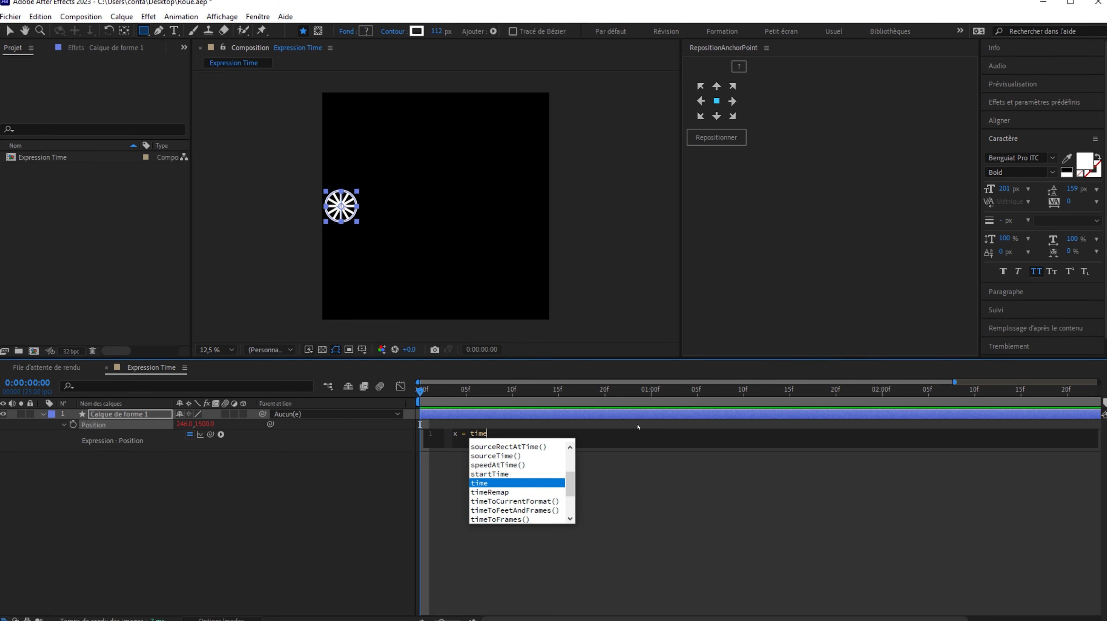
text(*360)
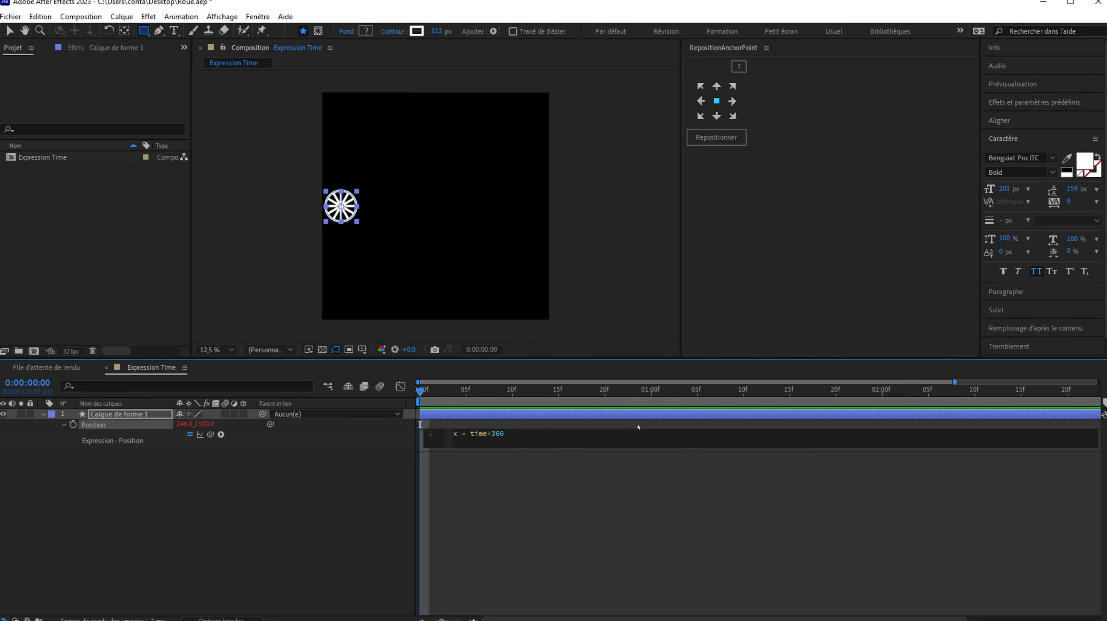
text(; y)
text(= value)
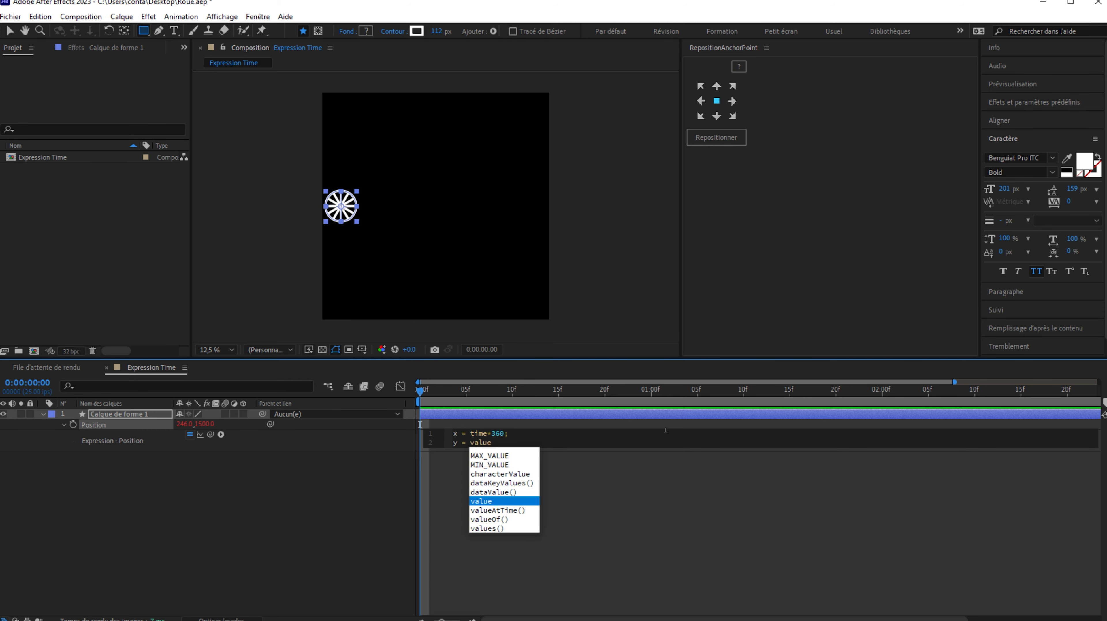
text([)
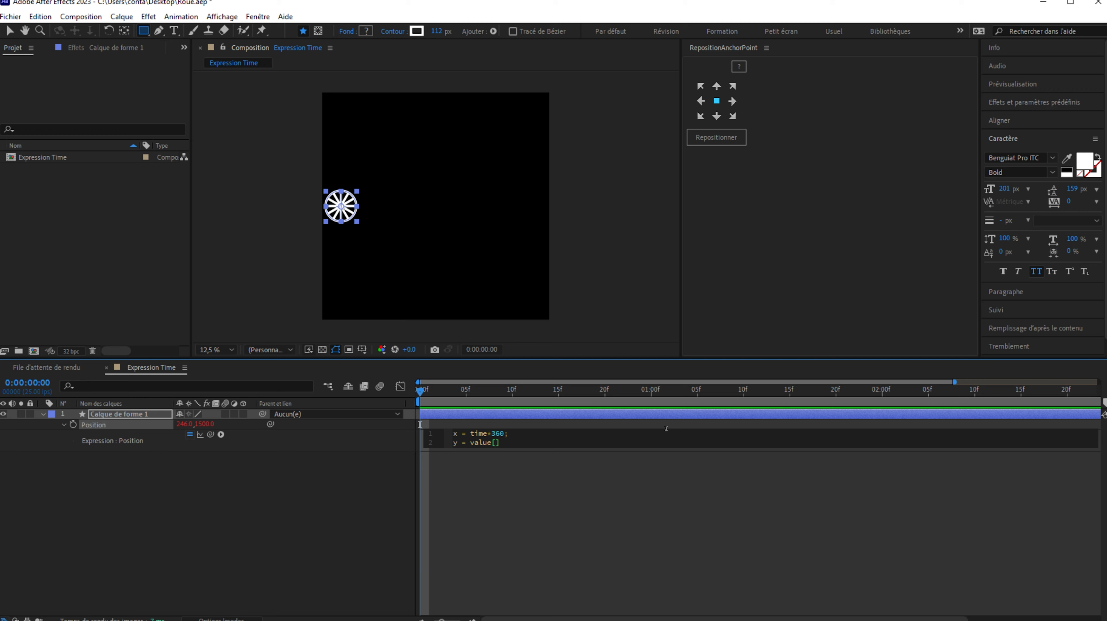
text(1)
key(KP_Enter)
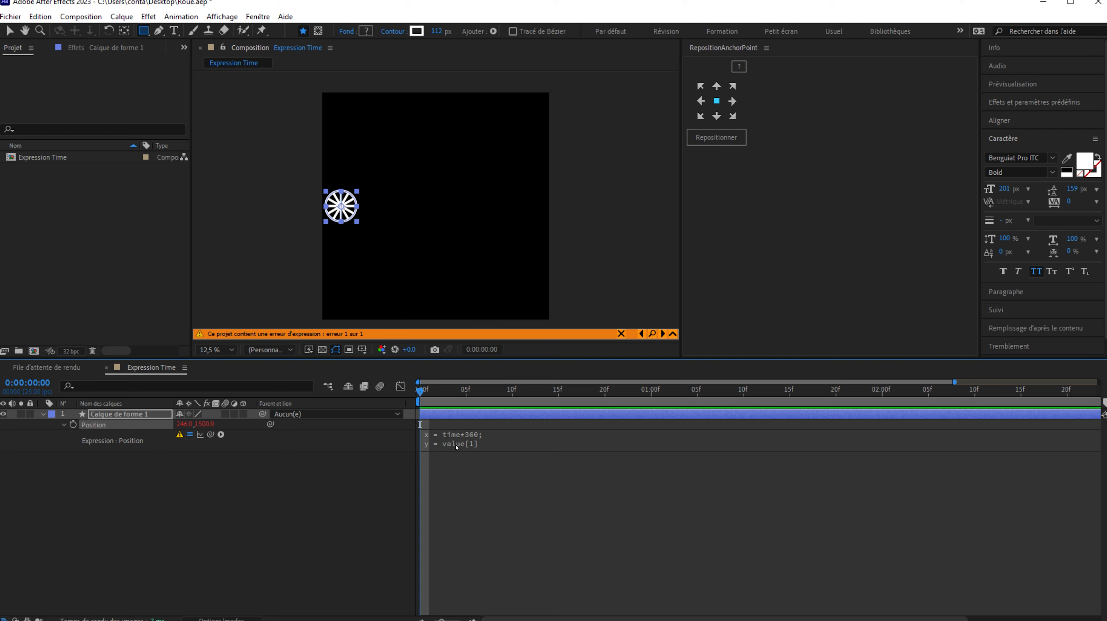
Complete the Position expression with a semicolon after value[1] and a final line [x,y]; and preview the wheel's movement
click(485, 450)
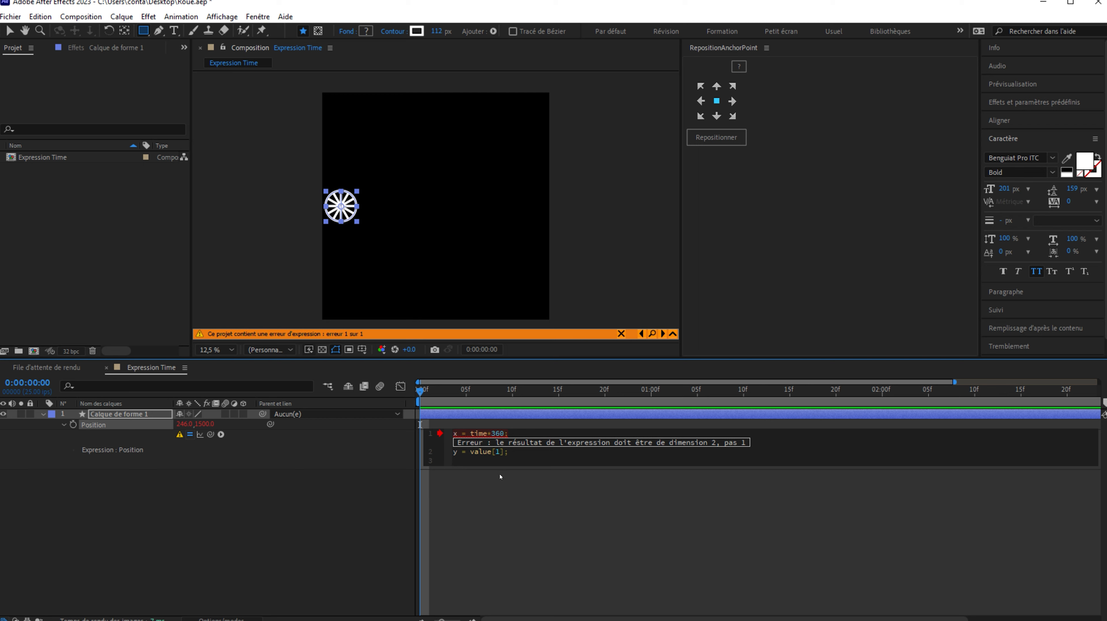
text([x,y];)
click(500, 477)
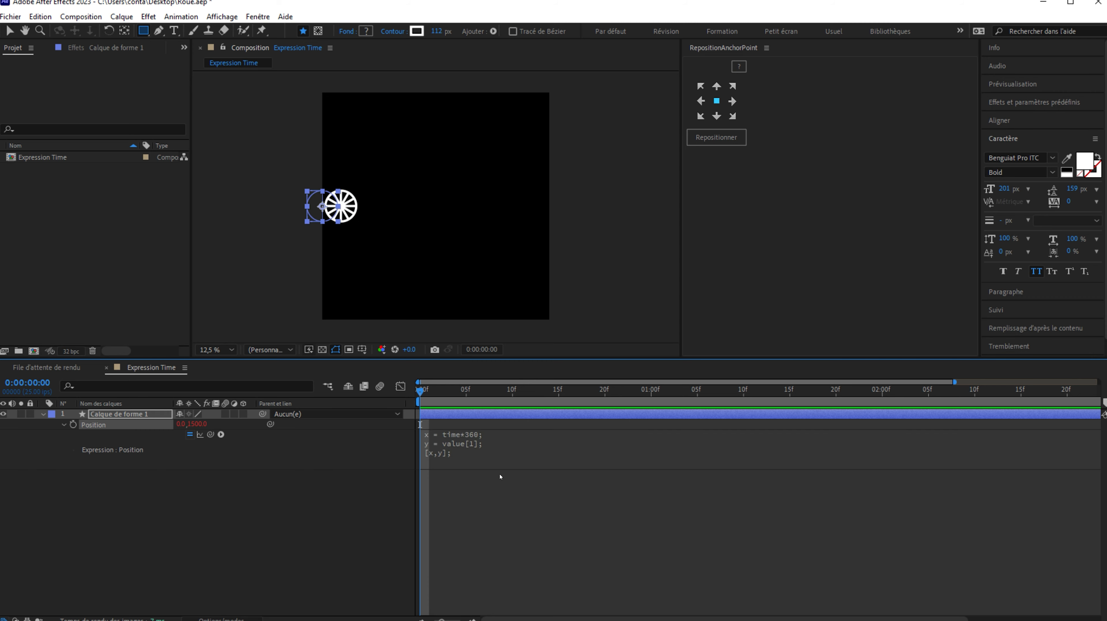
key(space)
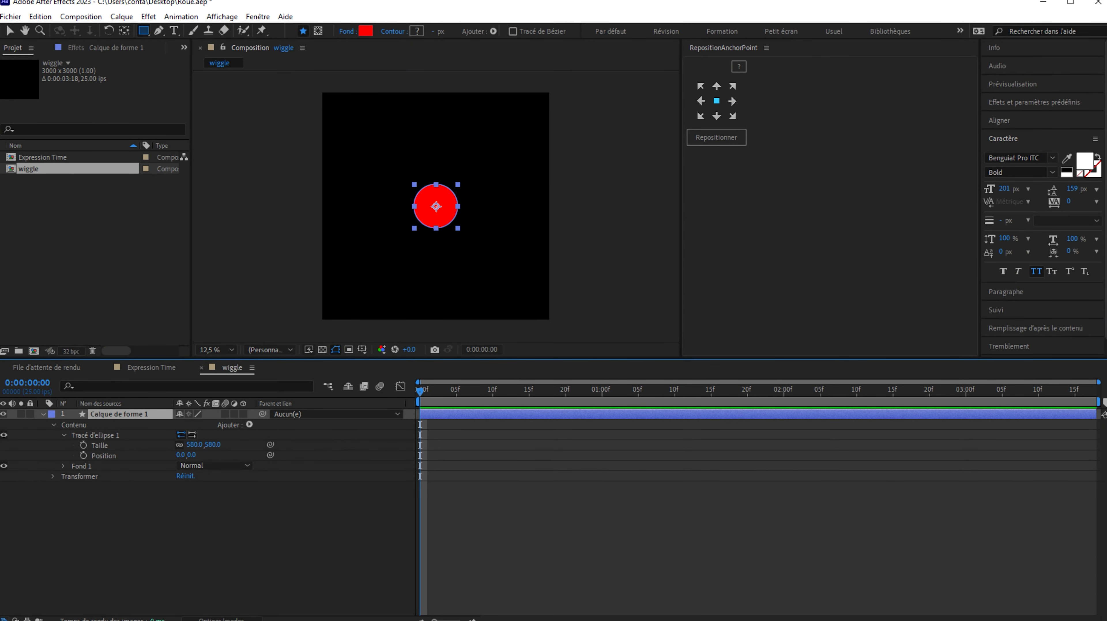
Add the expression wiggle(10,30) to the red circle layer's Position and preview the motion
click(44, 414)
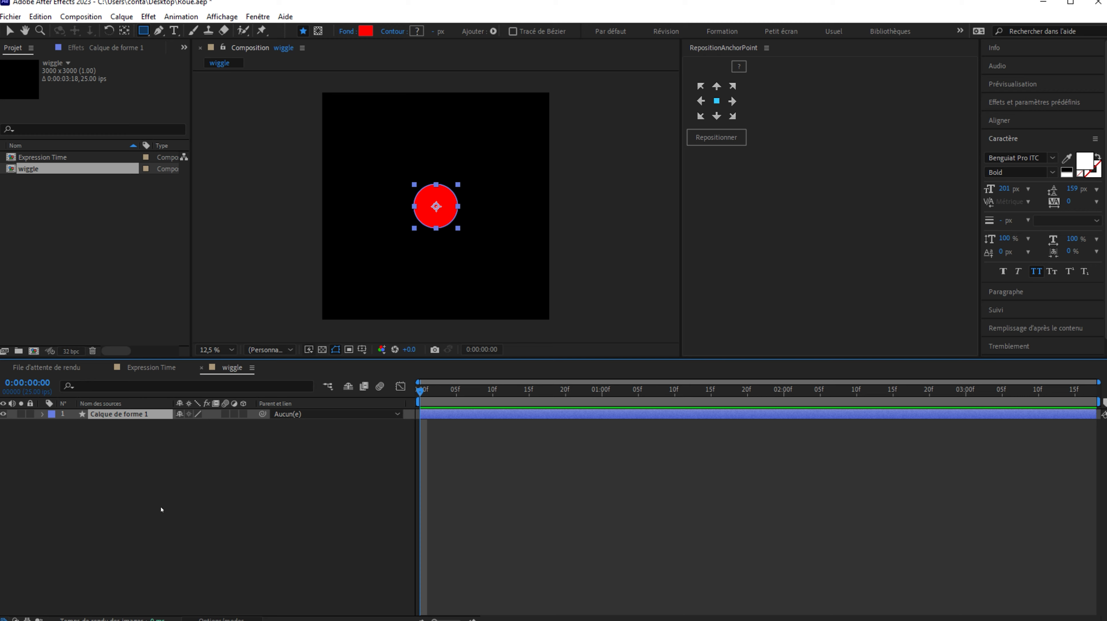
key(p)
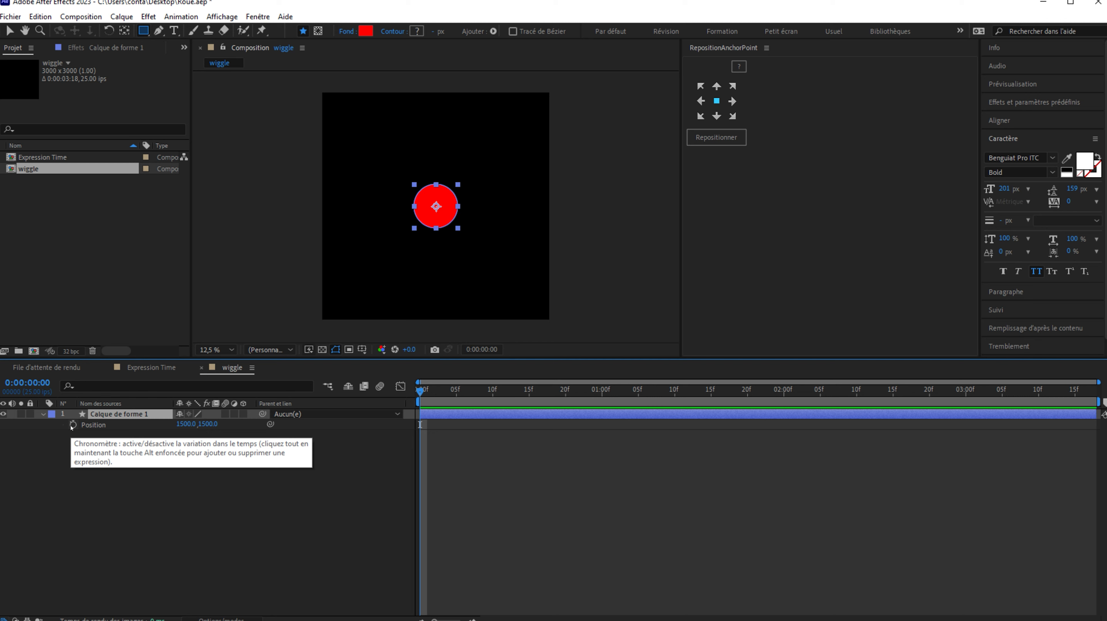
alt+click(73, 425)
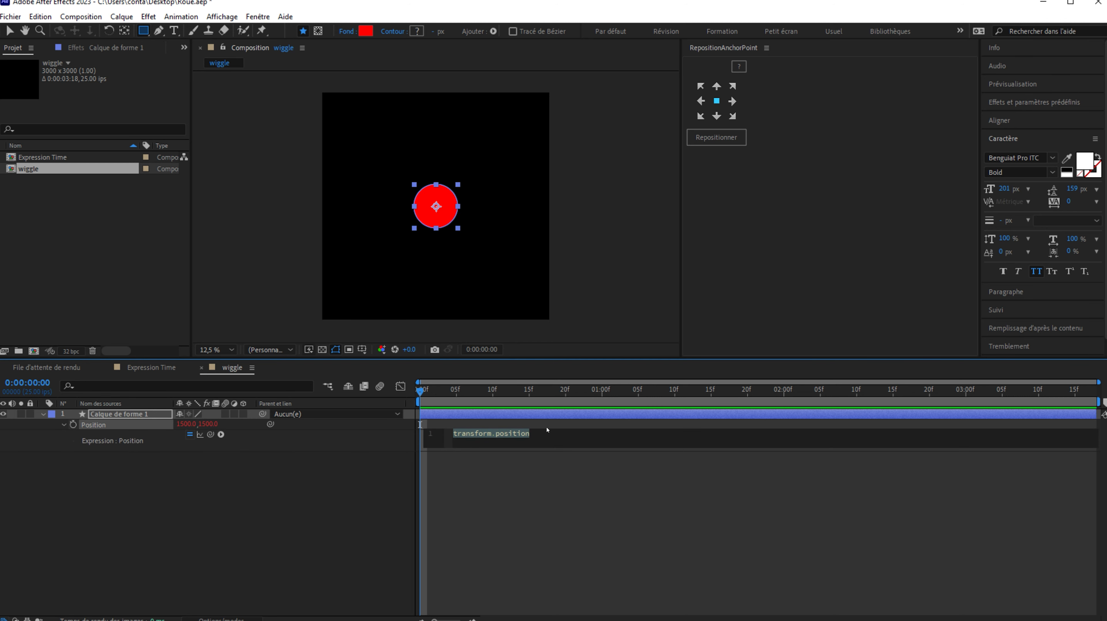
text(wiggle)
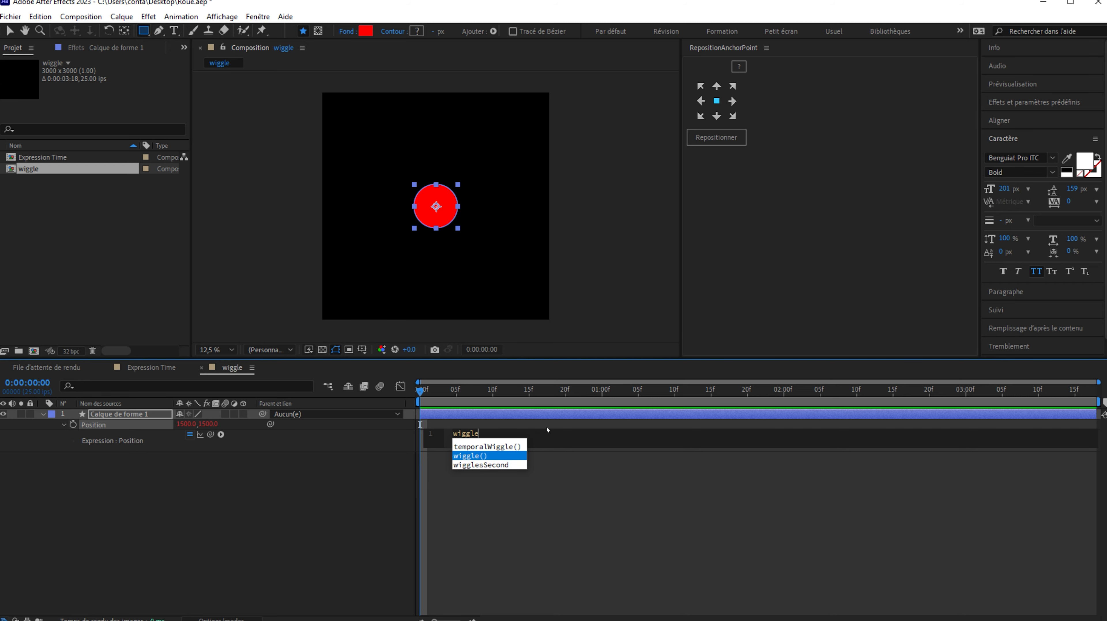
key(Return)
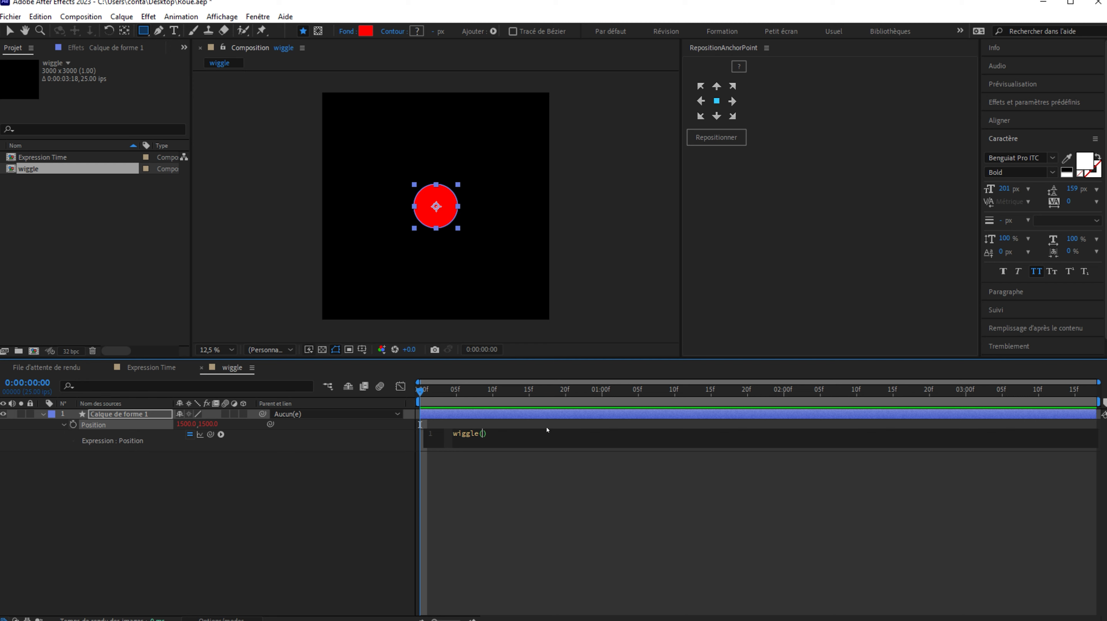
text(10,30)
key(KP_Enter)
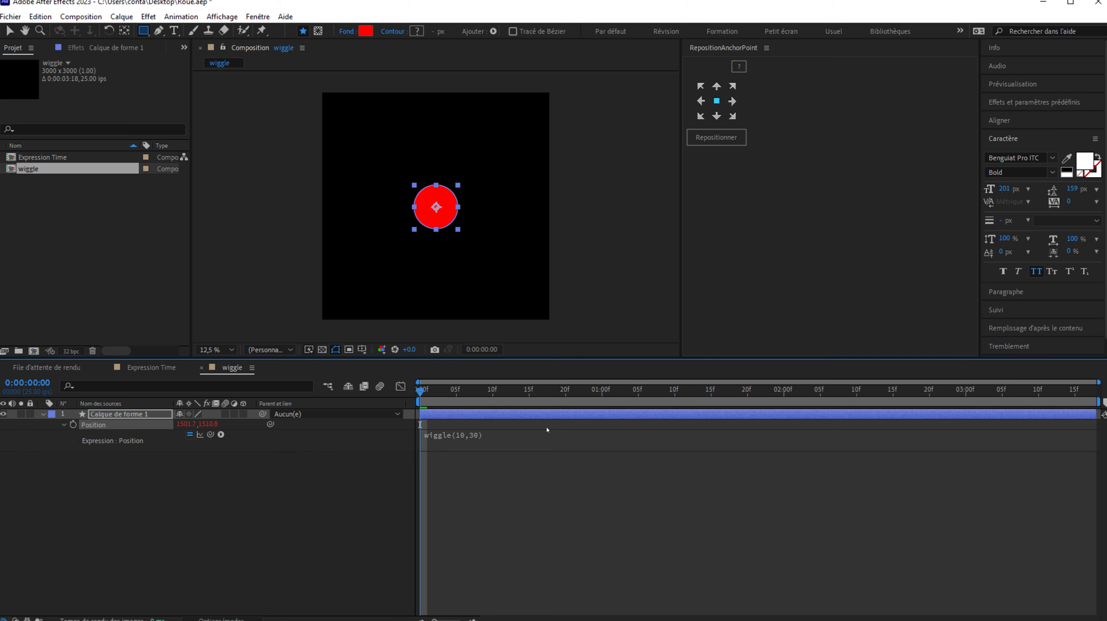
key(space)
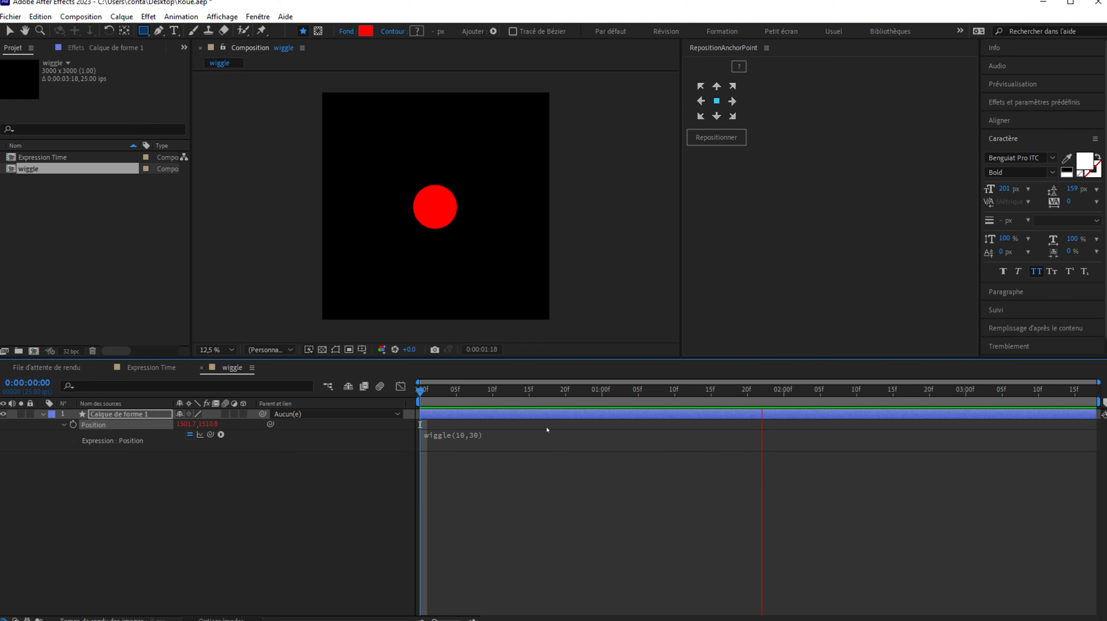
key(space)
Raise the wiggle amplitude in the circle's Position expression to 300 and preview the motion from the start
click(471, 436)
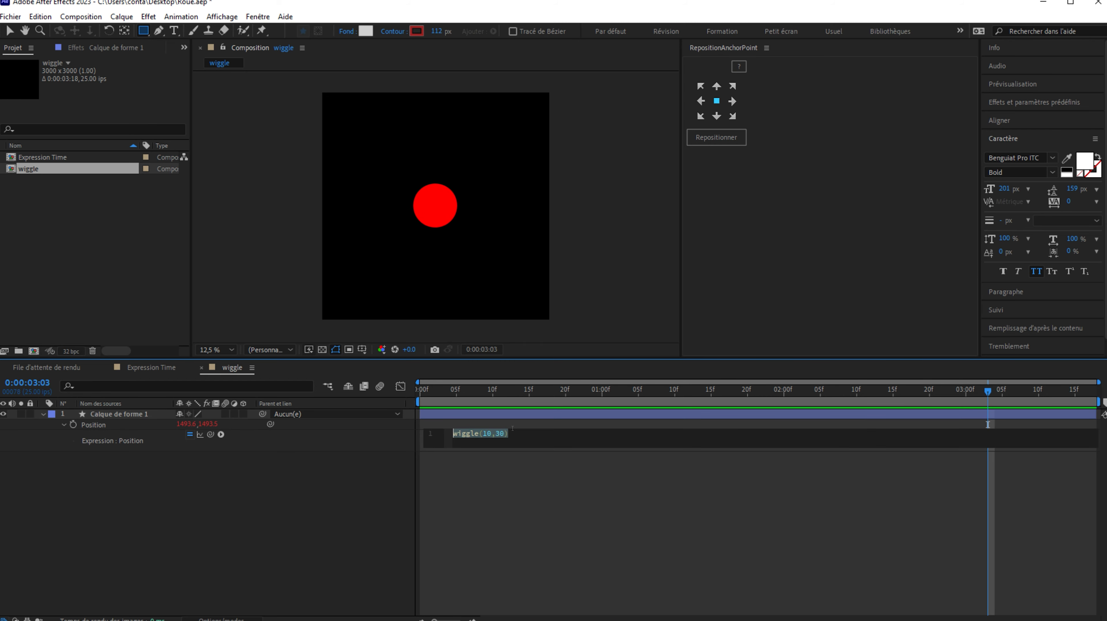
click(504, 434)
text(0)
click(373, 391)
key(space)
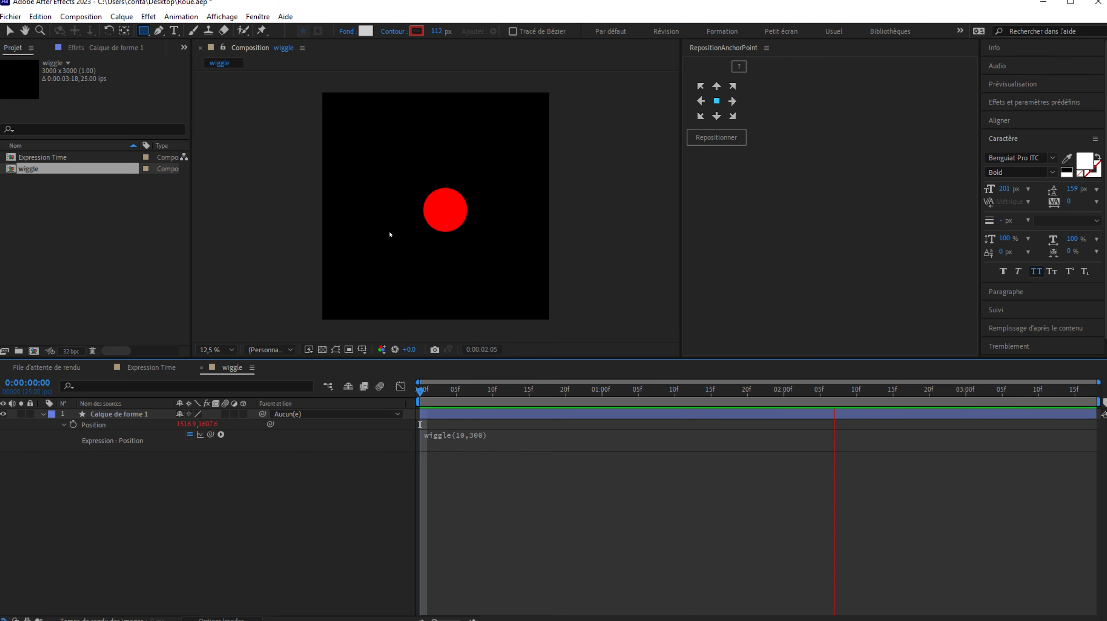
key(space)
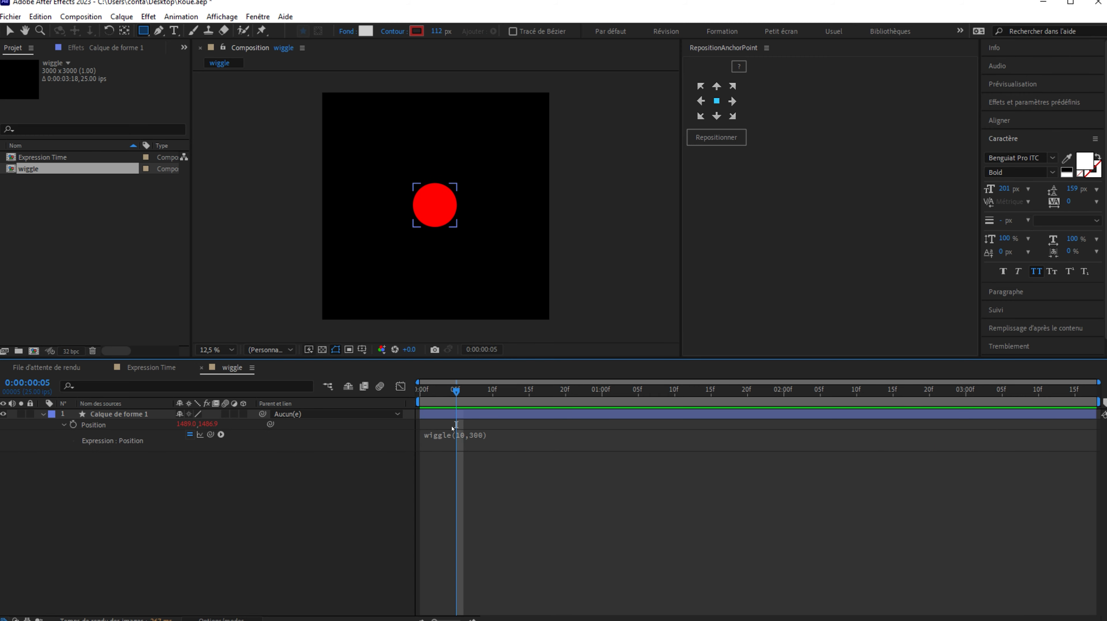
Set the wiggle frequency in the circle's Position expression to 50 and preview the motion
click(460, 435)
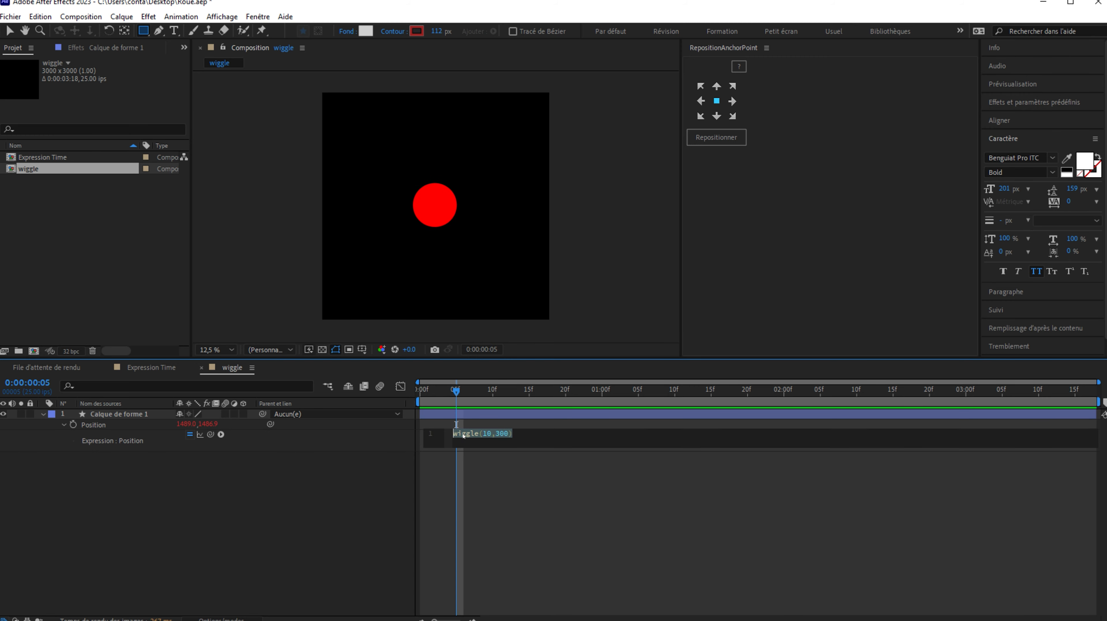
click(490, 433)
drag(490, 433, 484, 433)
text(50)
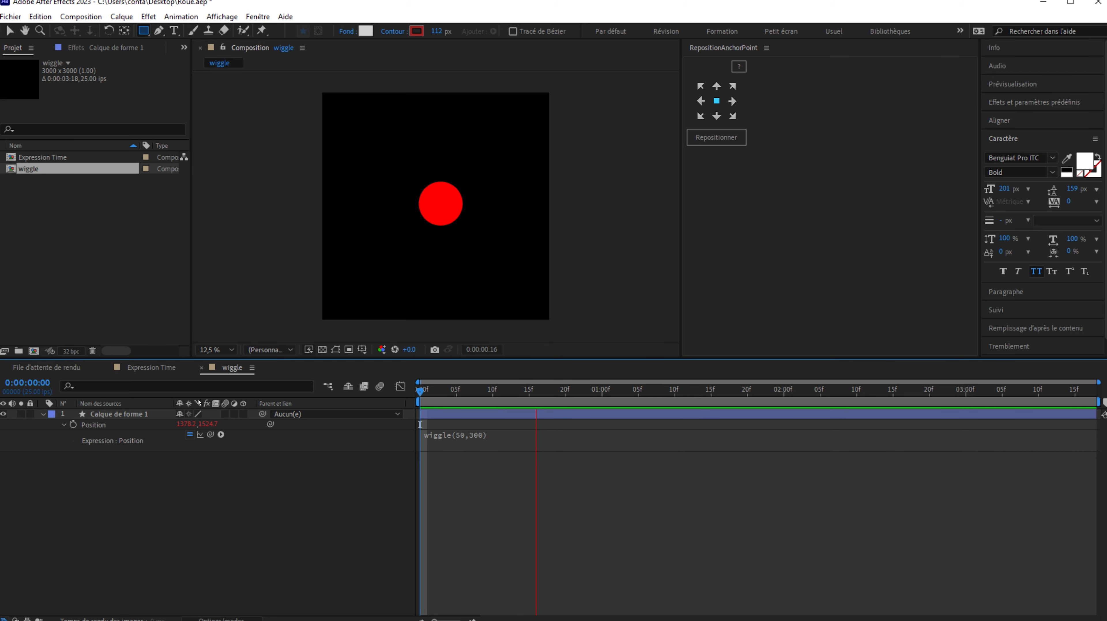
key(space)
Set the wiggle frequency in the circle's Position expression to 1 and preview the motion
click(459, 436)
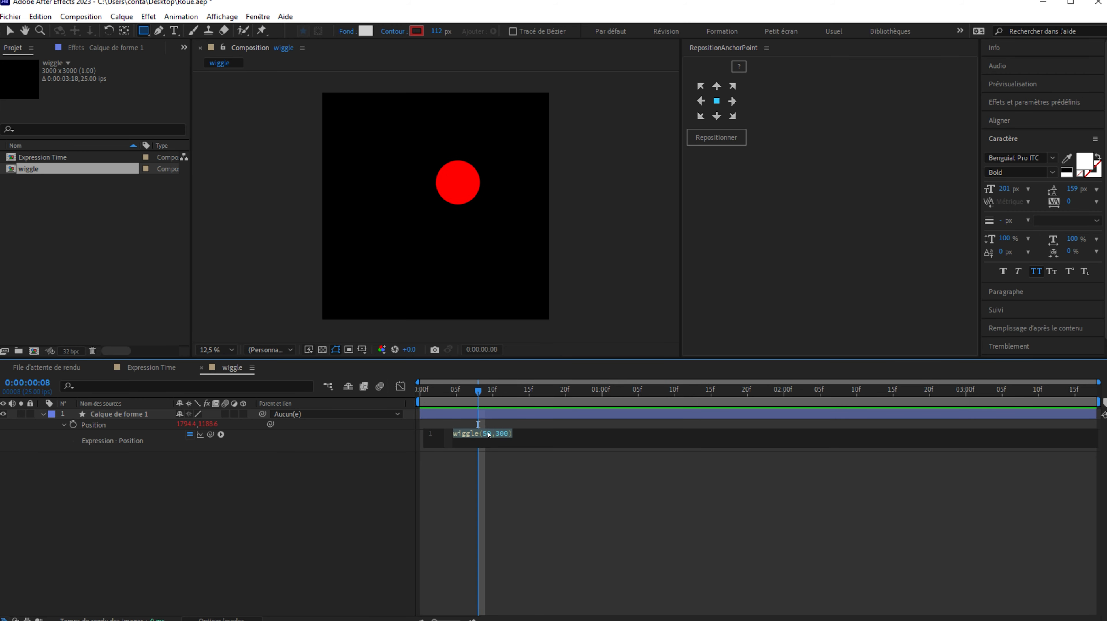
click(490, 433)
text(1)
key(KP_Enter)
key(space)
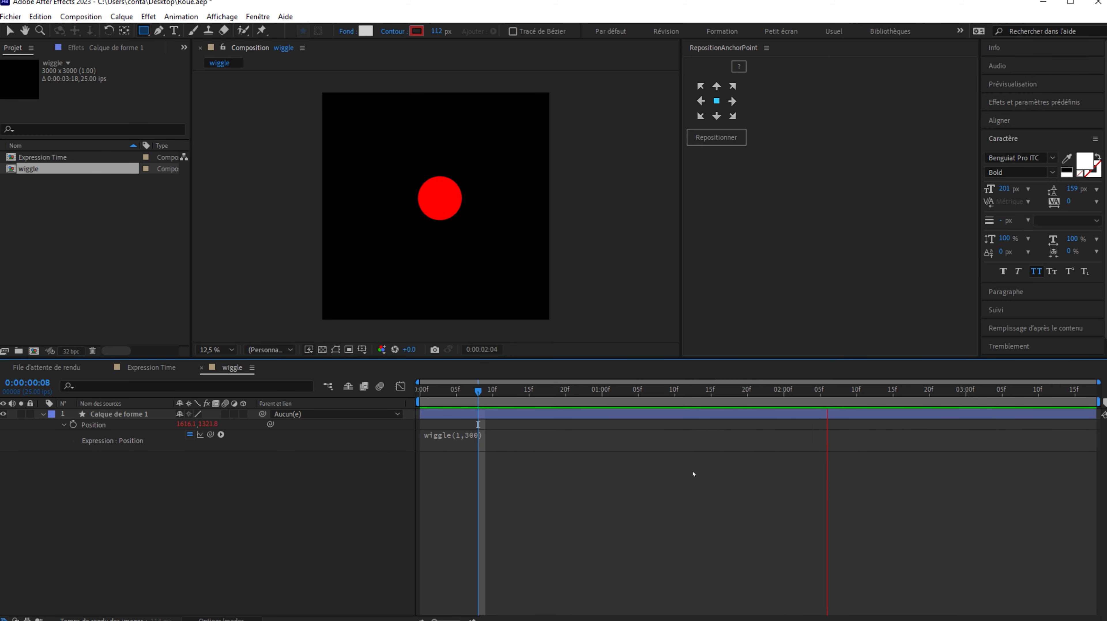
key(space)
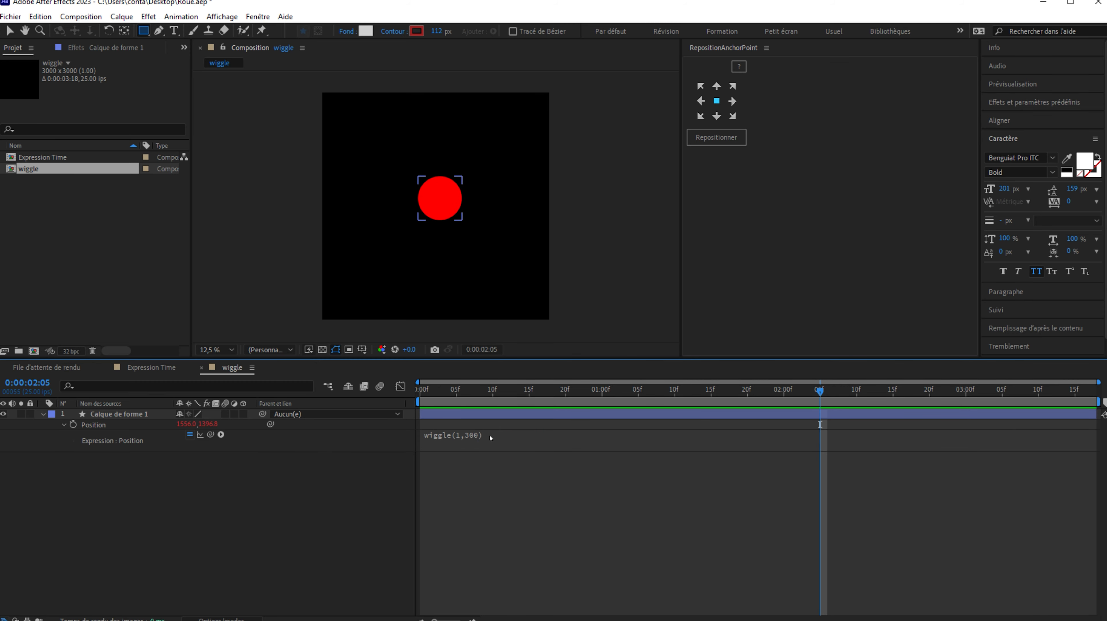